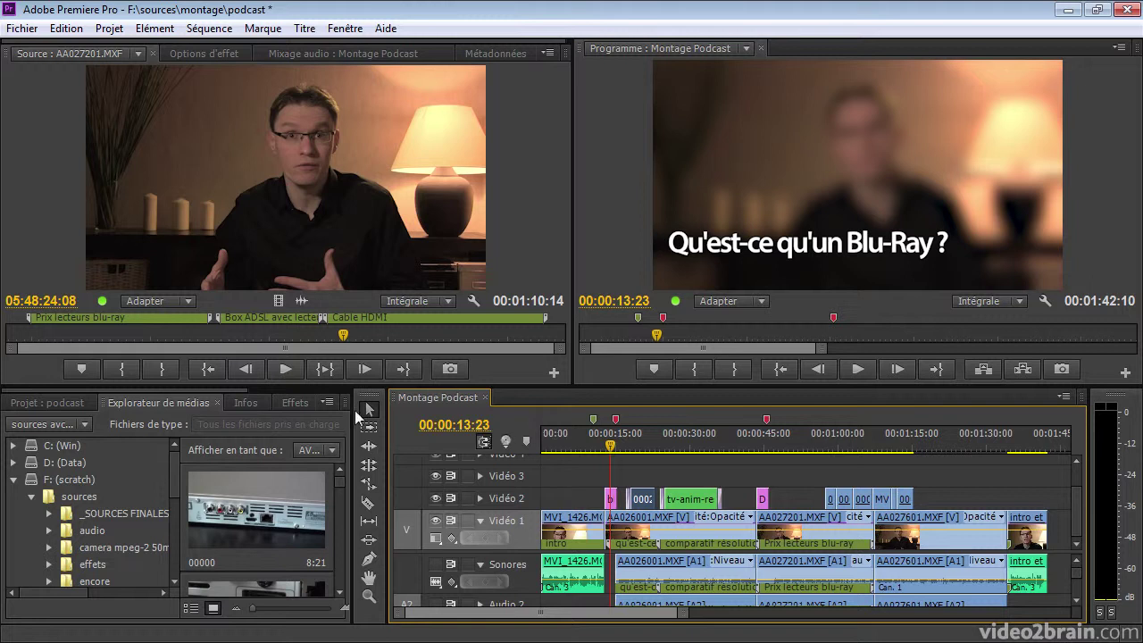
Make the Explorateur de médias (Media Browser) panel active to show the F: sources folders.
{"action": "left_click", "coordinate": [178, 405]}
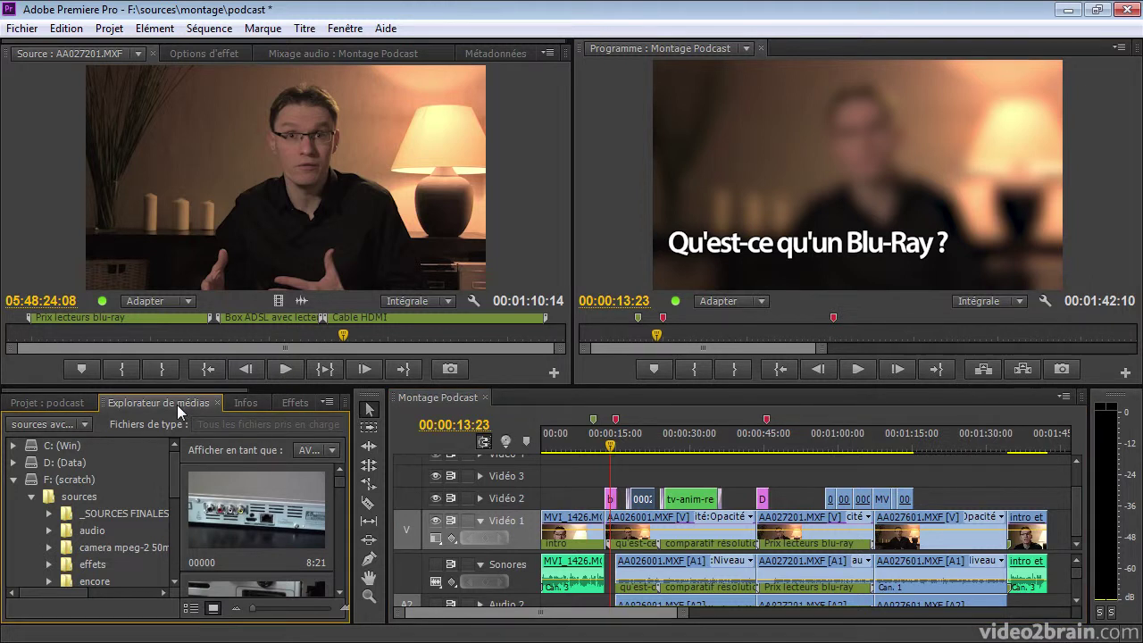
Maximize the Media Browser and browse the camera and audio folders down to HDSLR > intro.
{"action": "double_click", "coordinate": [196, 406]}
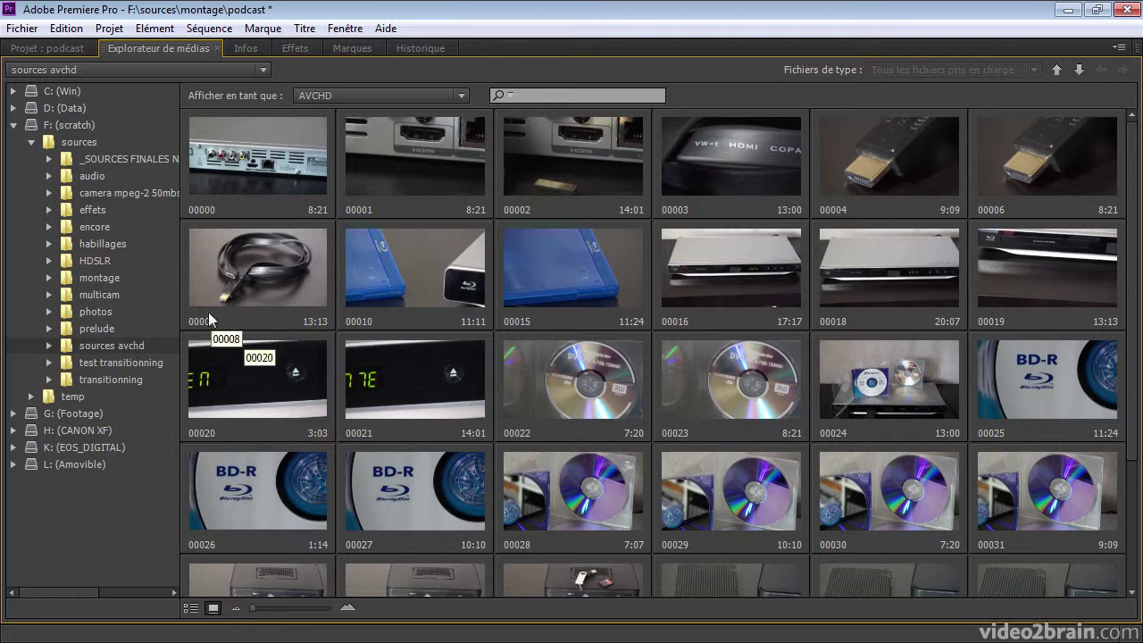
{"action": "left_click", "coordinate": [138, 194]}
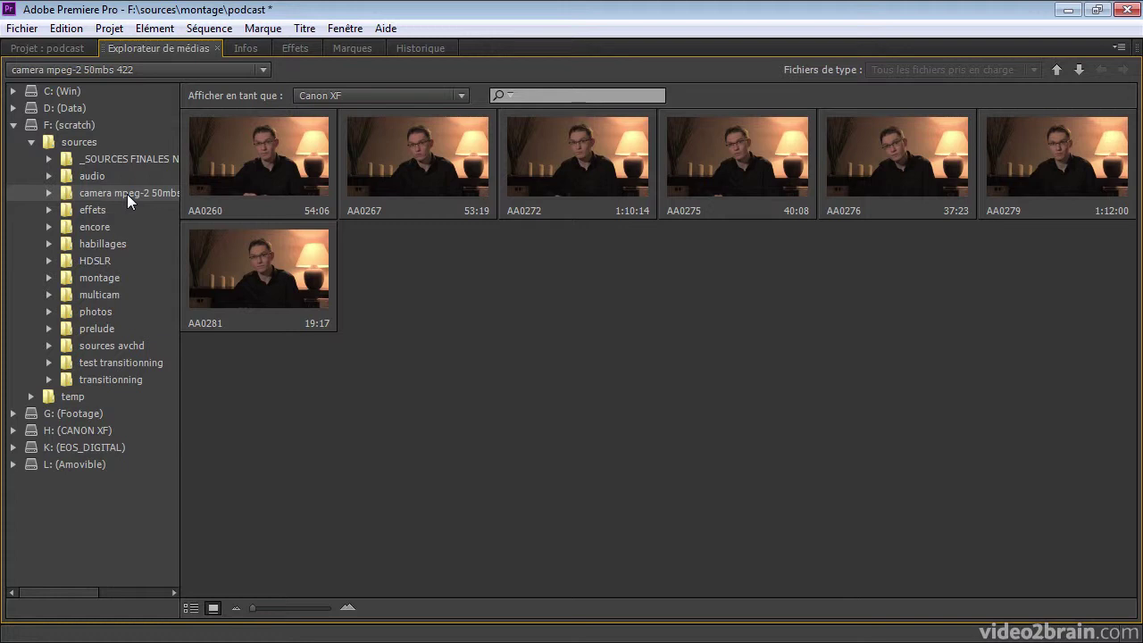
{"action": "left_click", "coordinate": [96, 176]}
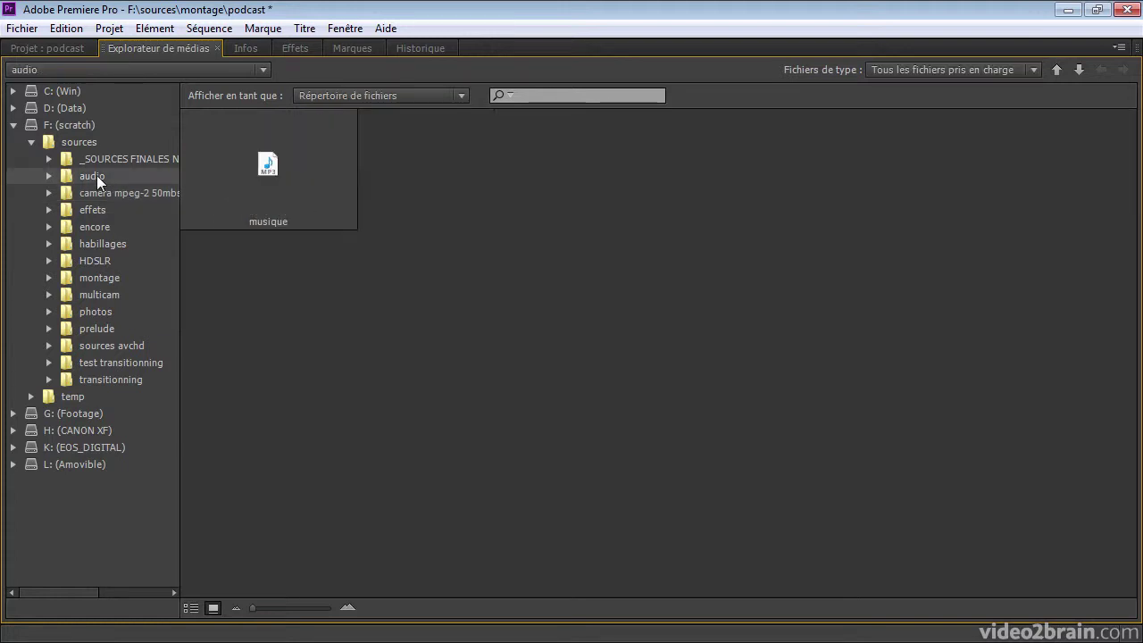
{"action": "left_click", "coordinate": [103, 259]}
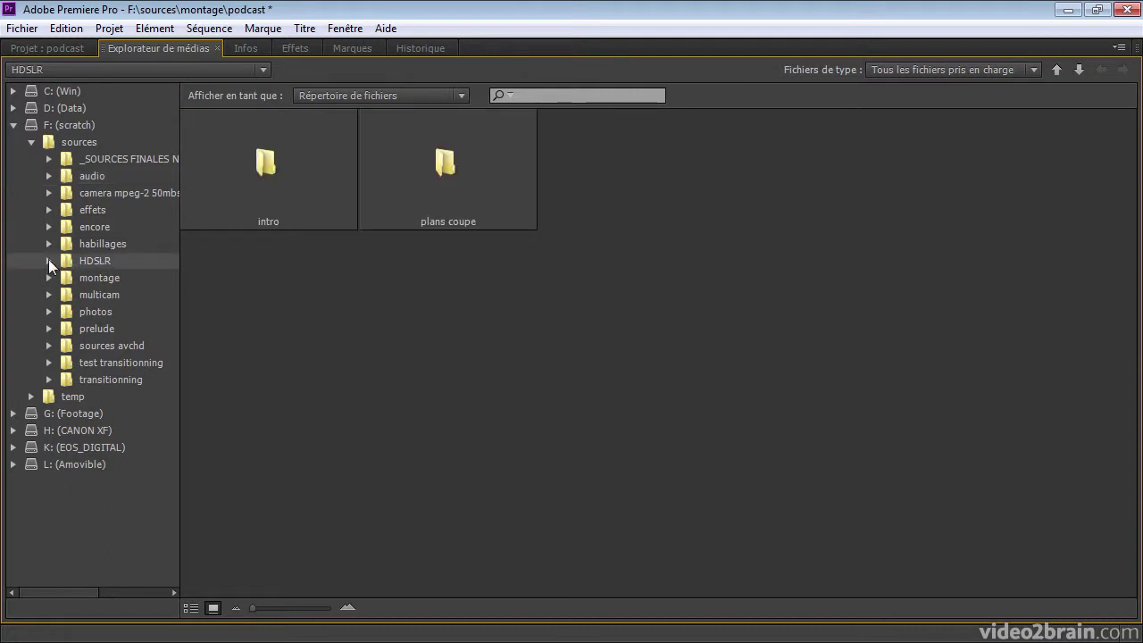
{"action": "left_click", "coordinate": [48, 260]}
{"action": "left_click", "coordinate": [106, 278]}
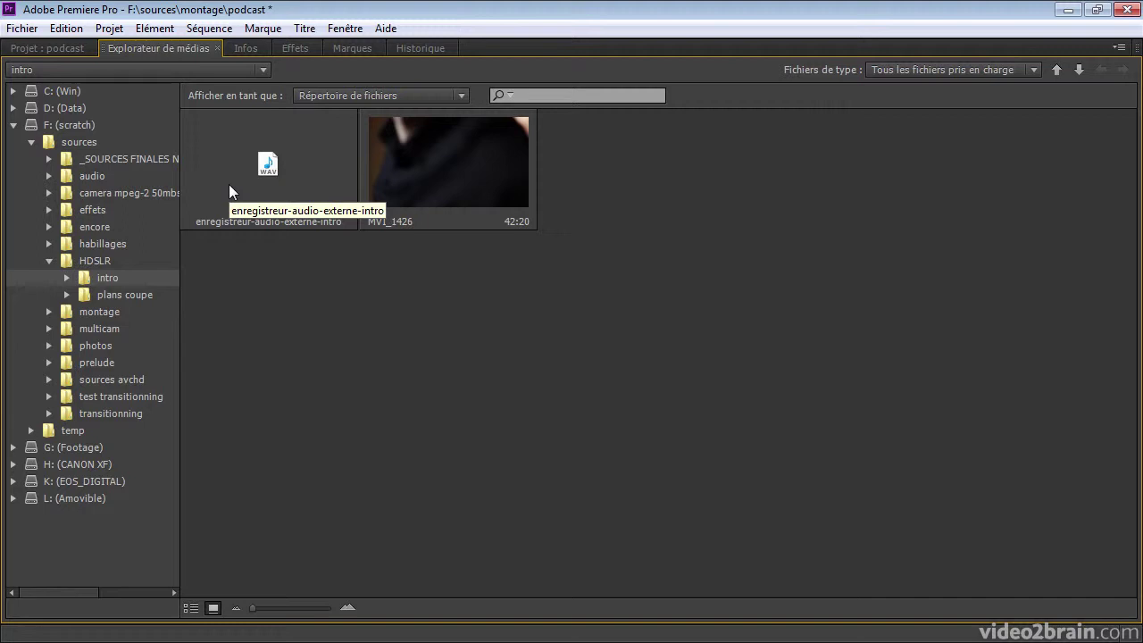
Switch to the Projet : podcast item list and scroll down through it.
{"action": "left_click", "coordinate": [72, 50]}
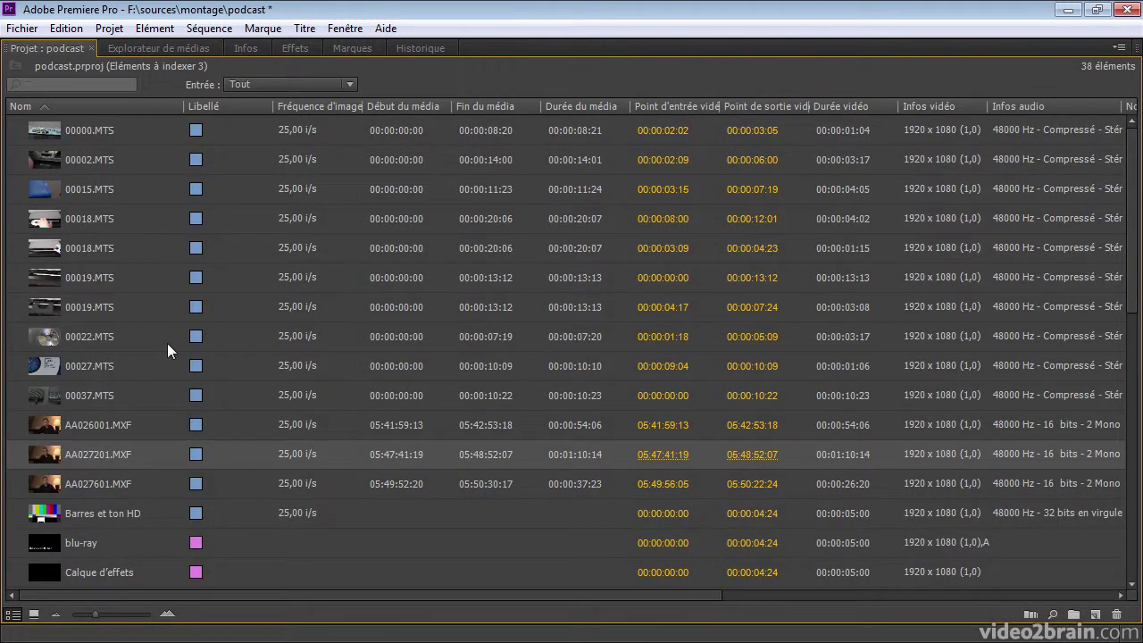
{"action": "mouse_move", "coordinate": [115, 515]}
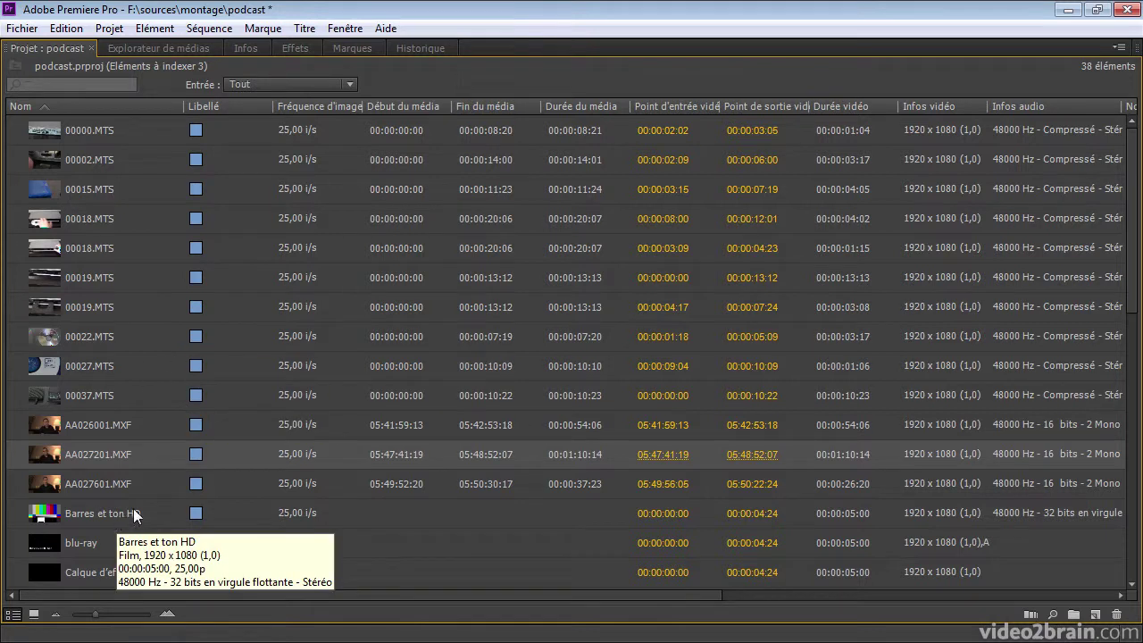
{"action": "scroll", "coordinate": [184, 322], "scroll_direction": "down", "scroll_amount": 4}
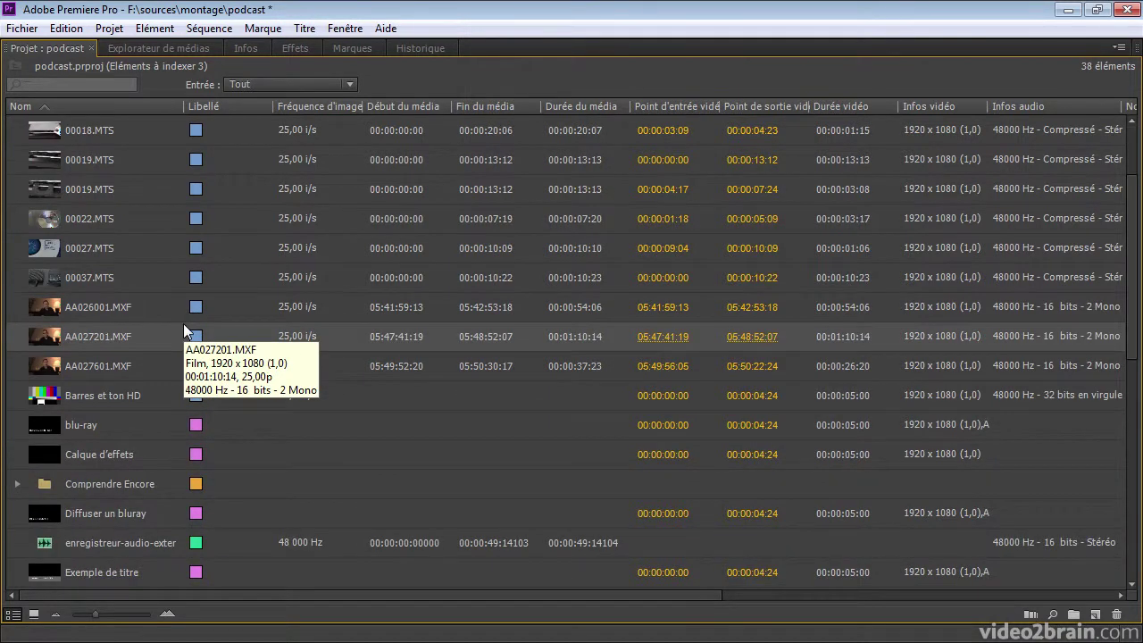
{"action": "scroll", "coordinate": [183, 330], "scroll_direction": "down", "scroll_amount": 5}
{"action": "scroll", "coordinate": [182, 332], "scroll_direction": "down", "scroll_amount": 2}
Expand and collapse the Comprendre Encore folder, then restore the project panel to normal size.
{"action": "left_click", "coordinate": [16, 279]}
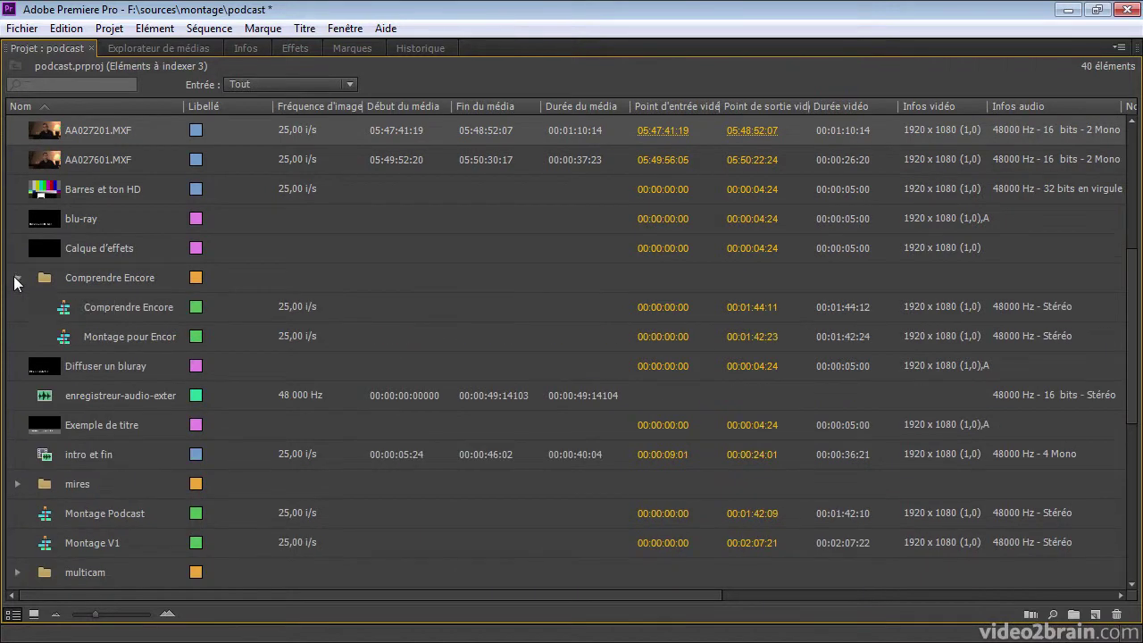
{"action": "left_click", "coordinate": [16, 277]}
{"action": "scroll", "coordinate": [120, 302], "scroll_direction": "up", "scroll_amount": 6}
{"action": "scroll", "coordinate": [117, 398], "scroll_direction": "up", "scroll_amount": 3}
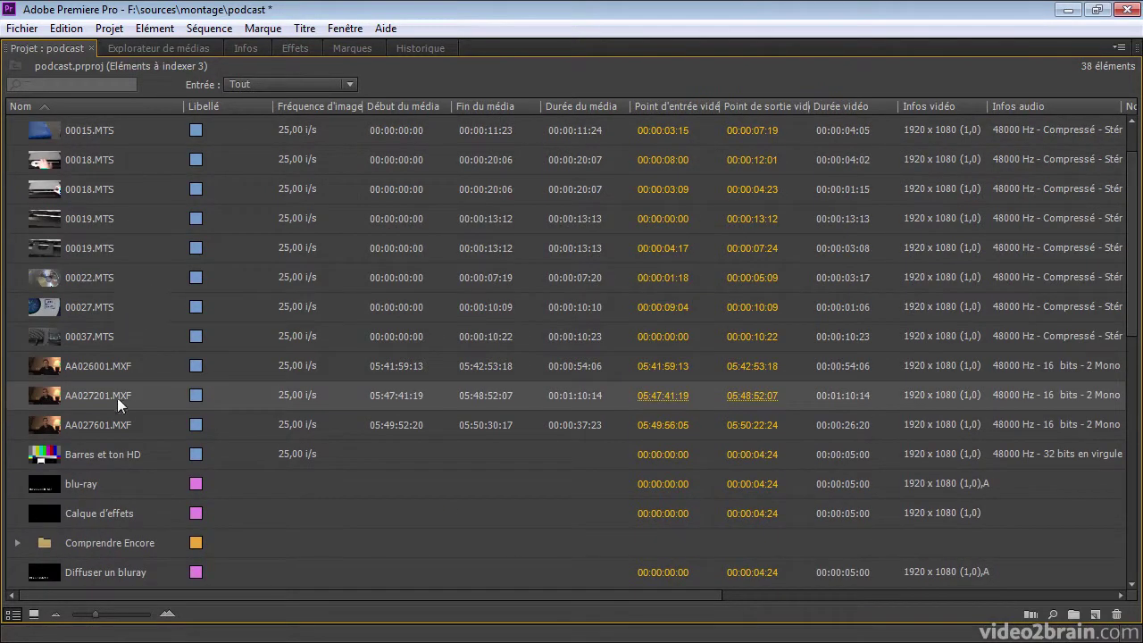
{"action": "double_click", "coordinate": [48, 398]}
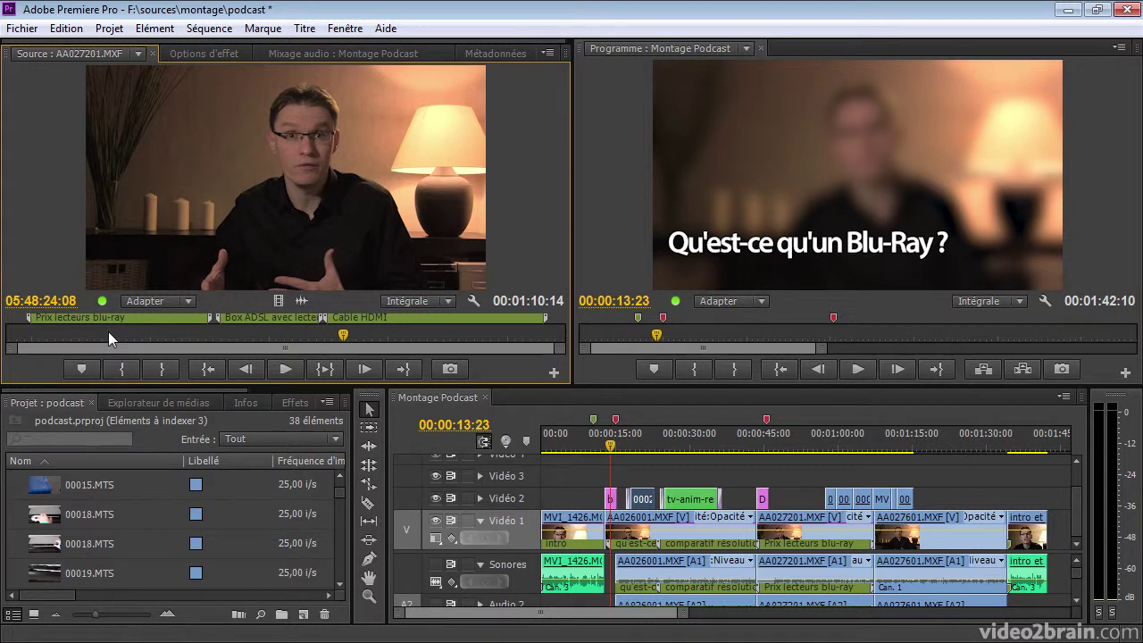
Play AA027201.MXF briefly in the source monitor, stopping at 05:48:26:03.
{"action": "mouse_move", "coordinate": [31, 319]}
{"action": "left_click", "coordinate": [288, 369]}
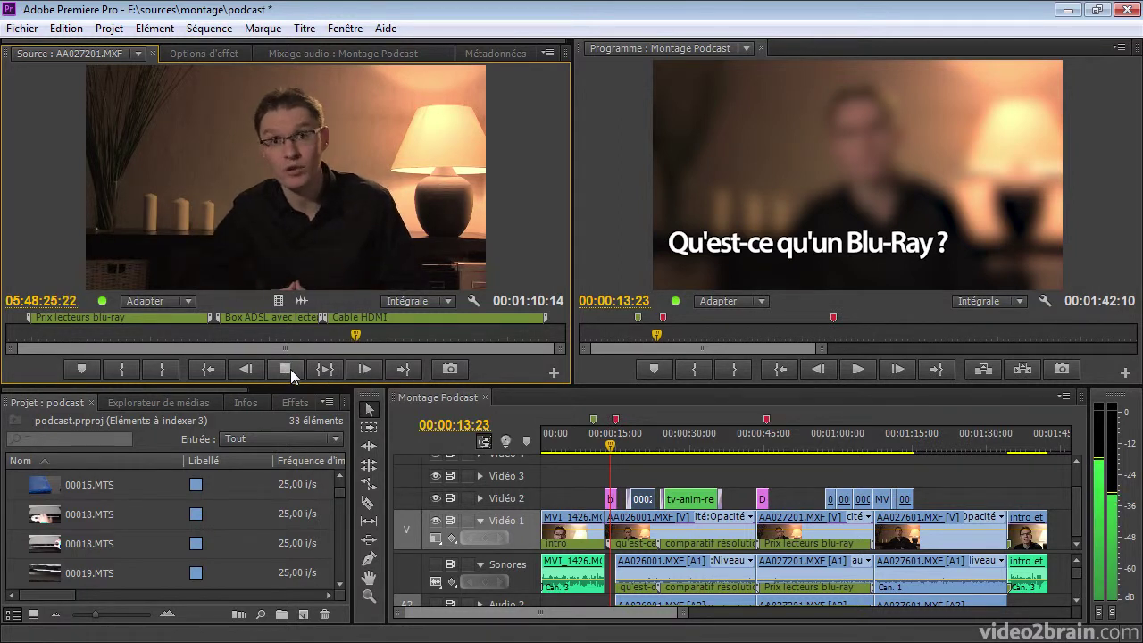
{"action": "left_click", "coordinate": [290, 369]}
Show AA027201.MXF as audio waveforms, zoom in maximized, and park at 05:48:26:05.
{"action": "left_click", "coordinate": [473, 301]}
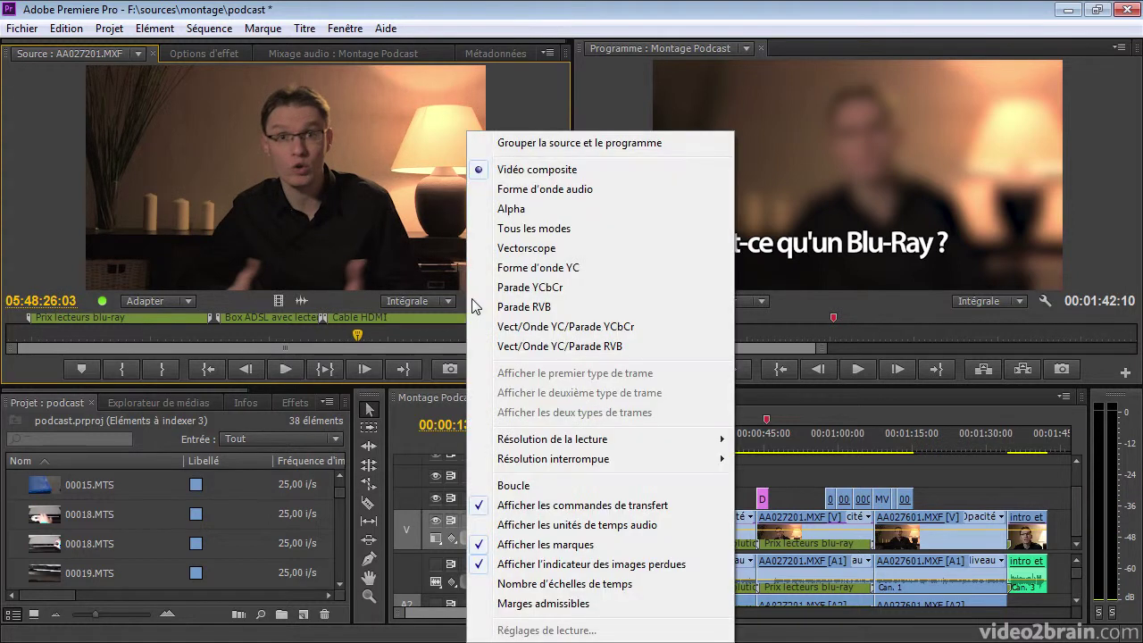
{"action": "left_click", "coordinate": [526, 189]}
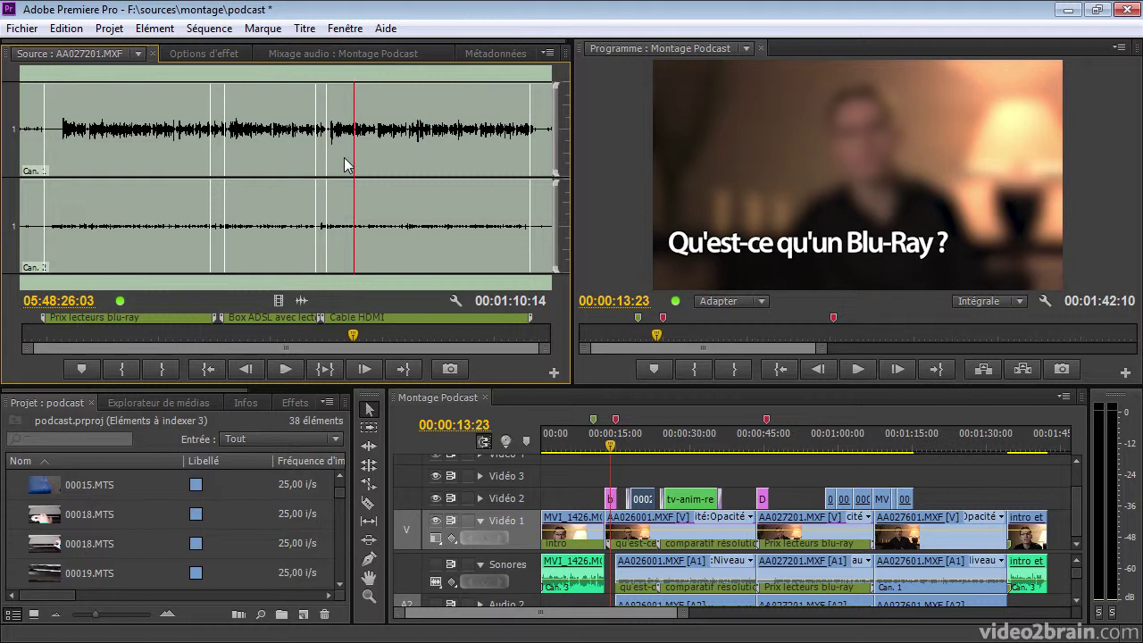
{"action": "key", "text": "grave"}
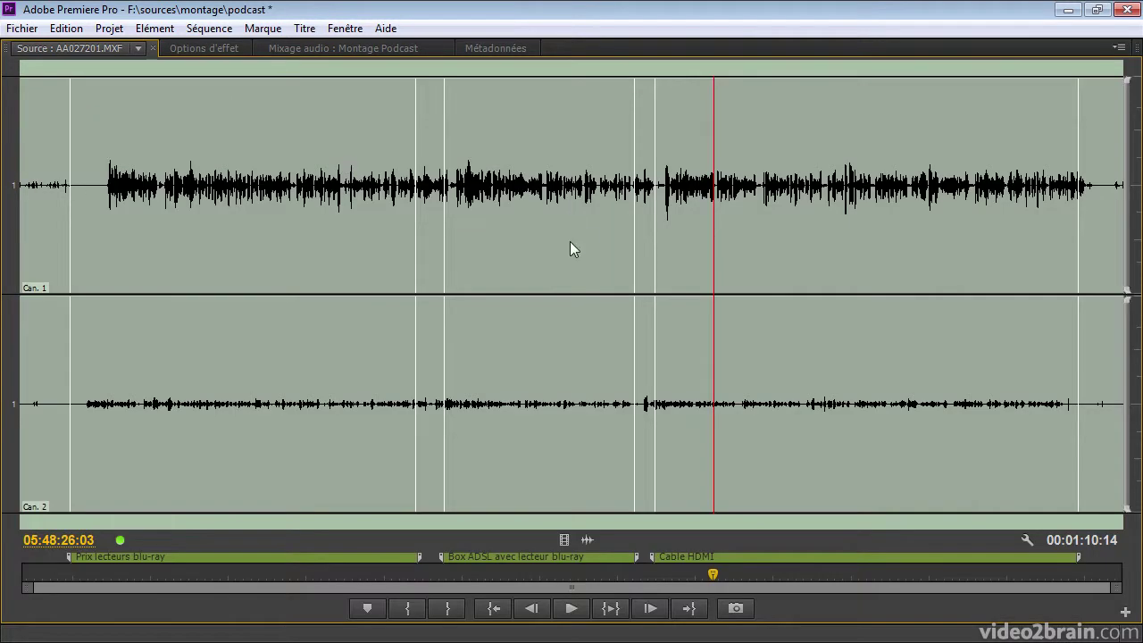
{"action": "key", "text": "equal"}
{"action": "key", "text": "equal"}
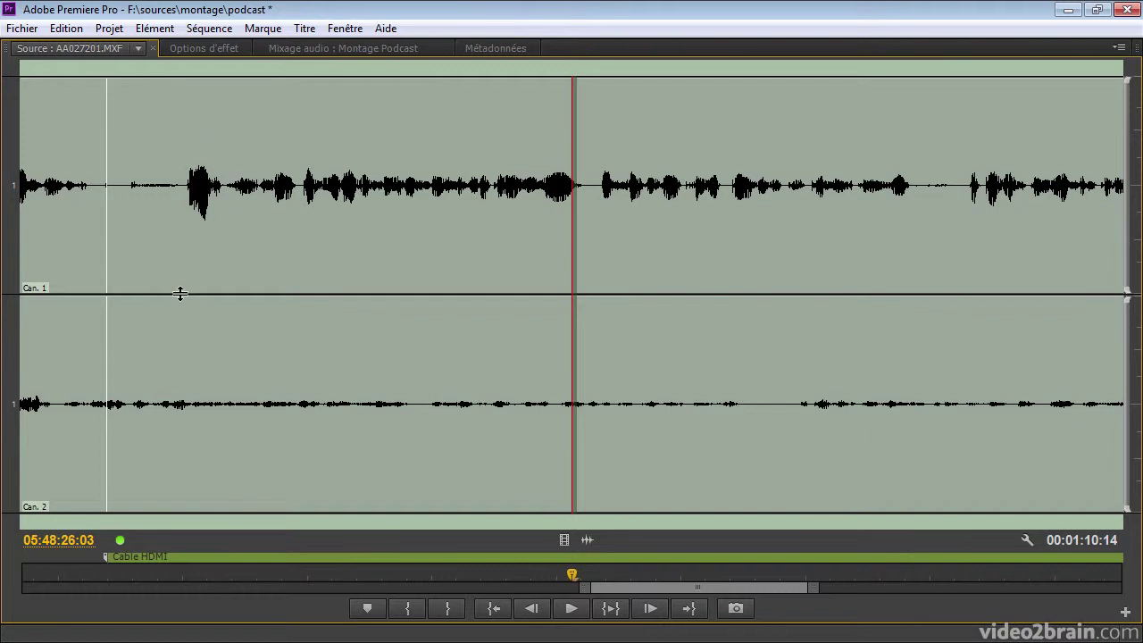
{"action": "left_click", "coordinate": [117, 303]}
{"action": "left_click", "coordinate": [583, 266]}
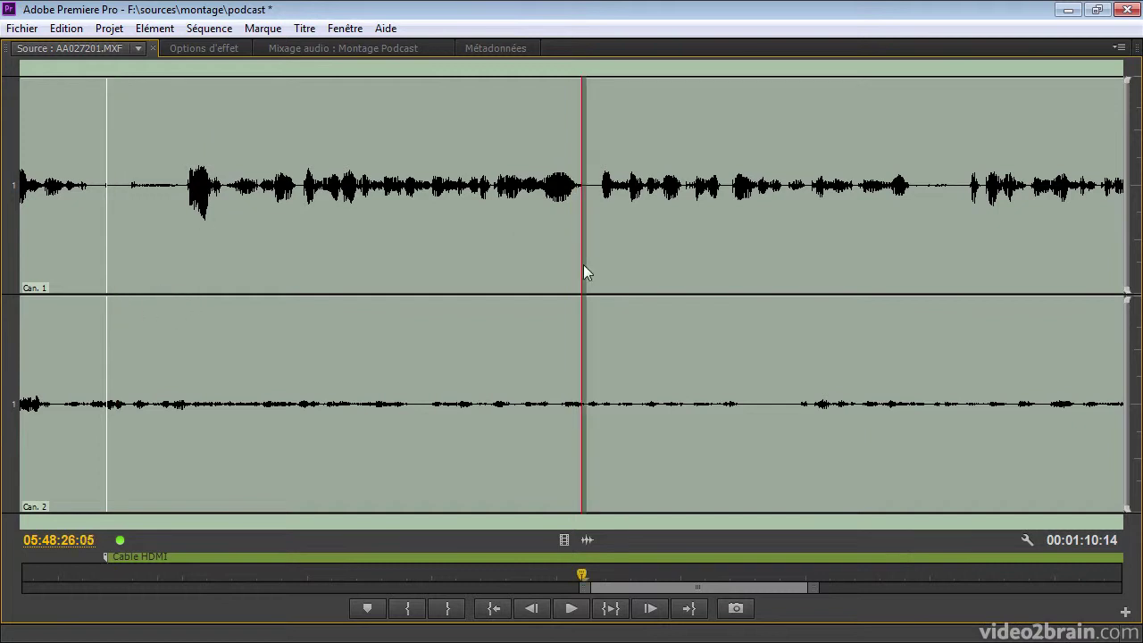
{"action": "key", "text": "grave"}
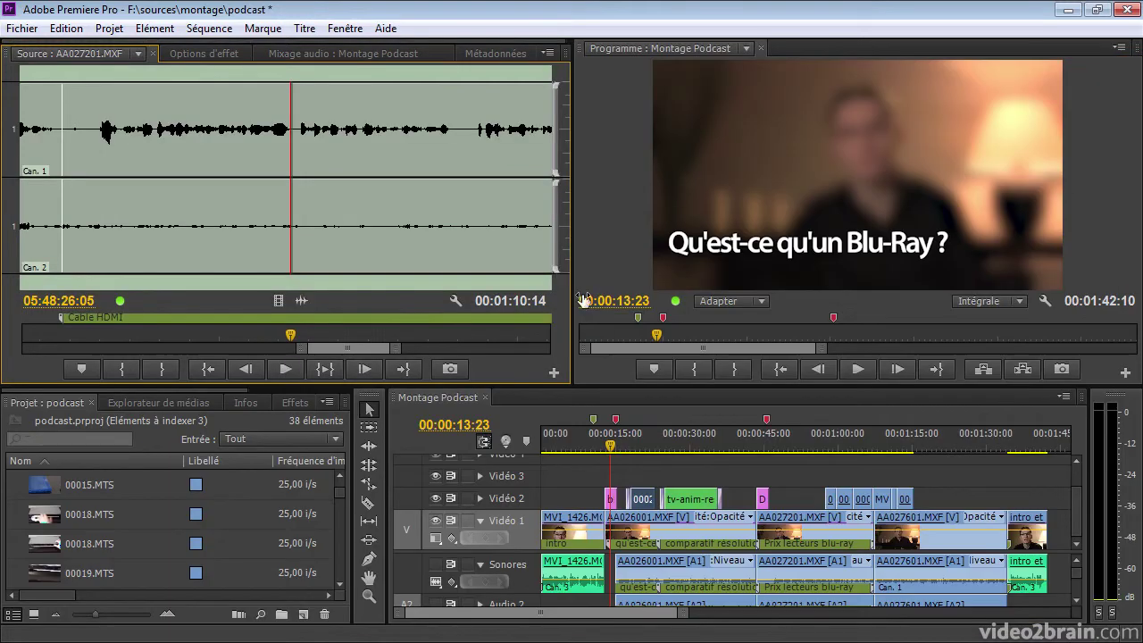
{"action": "left_click", "coordinate": [409, 417]}
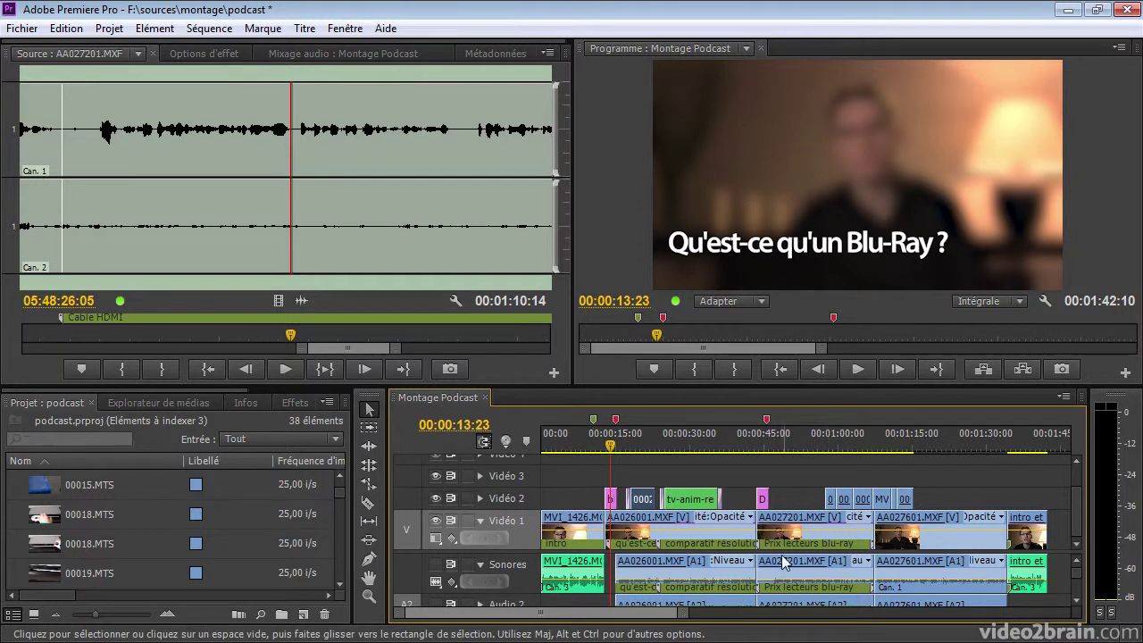
{"action": "left_click", "coordinate": [635, 224]}
{"action": "left_click", "coordinate": [535, 421]}
{"action": "left_click", "coordinate": [612, 500]}
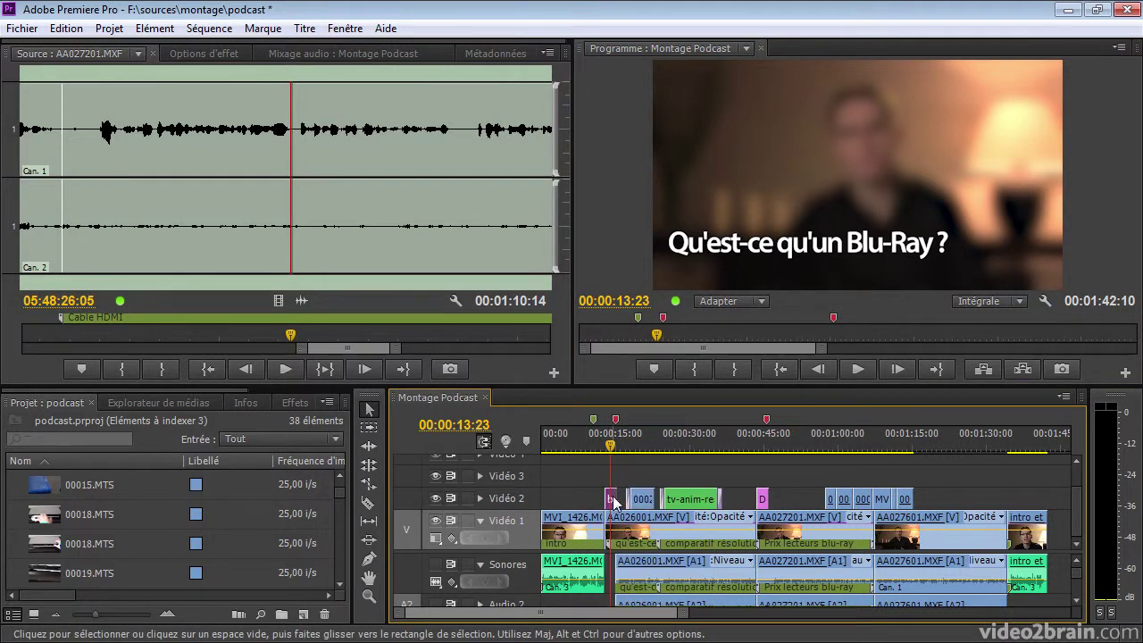
{"action": "double_click", "coordinate": [613, 501]}
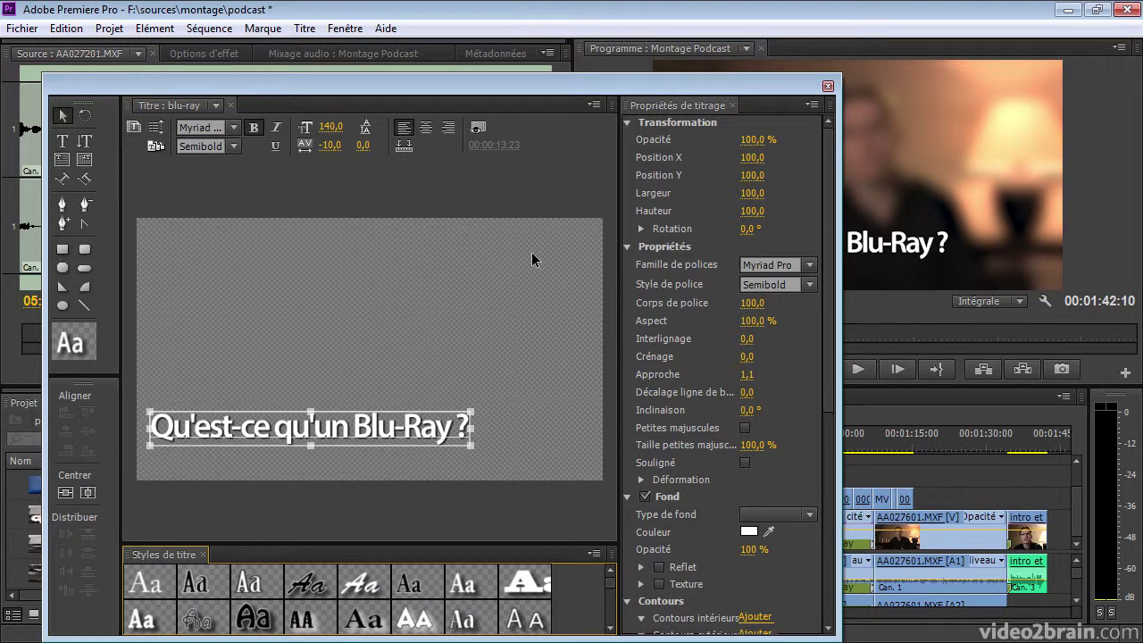
{"action": "left_click", "coordinate": [828, 86]}
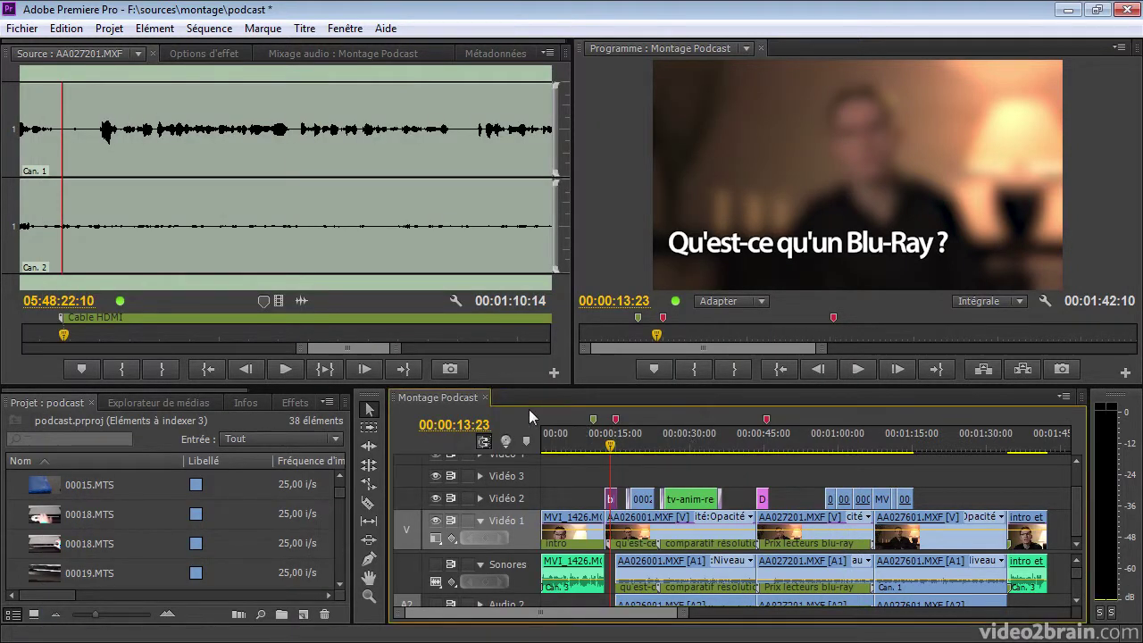
Jump back to the edit at 00:00:12:24 and briefly play the title.
{"action": "key", "text": "Up"}
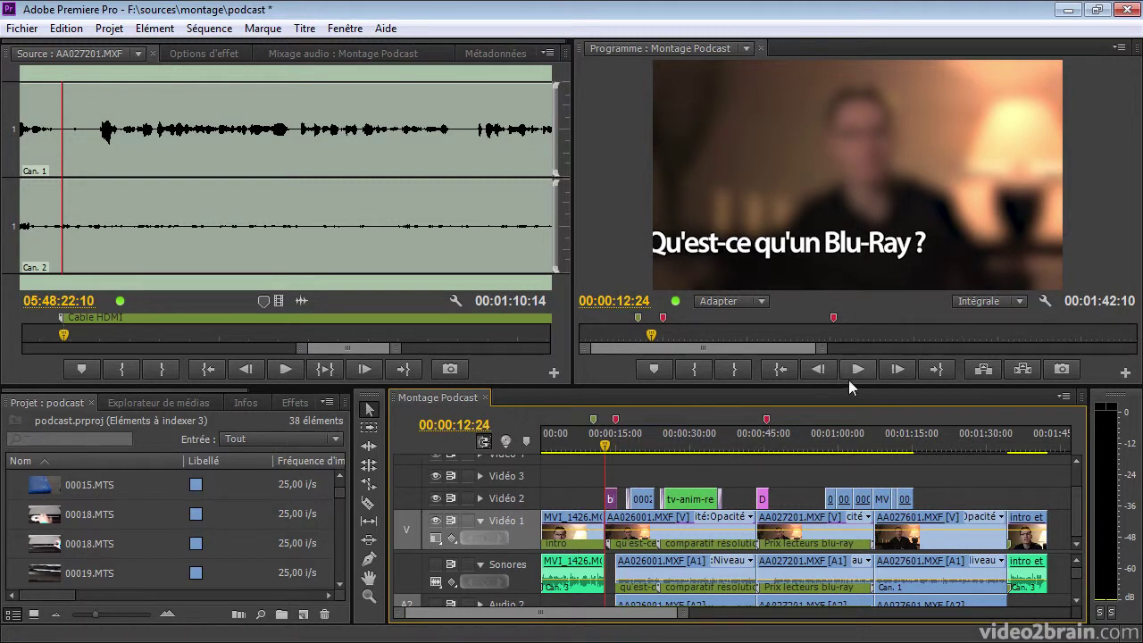
{"action": "left_click", "coordinate": [858, 370]}
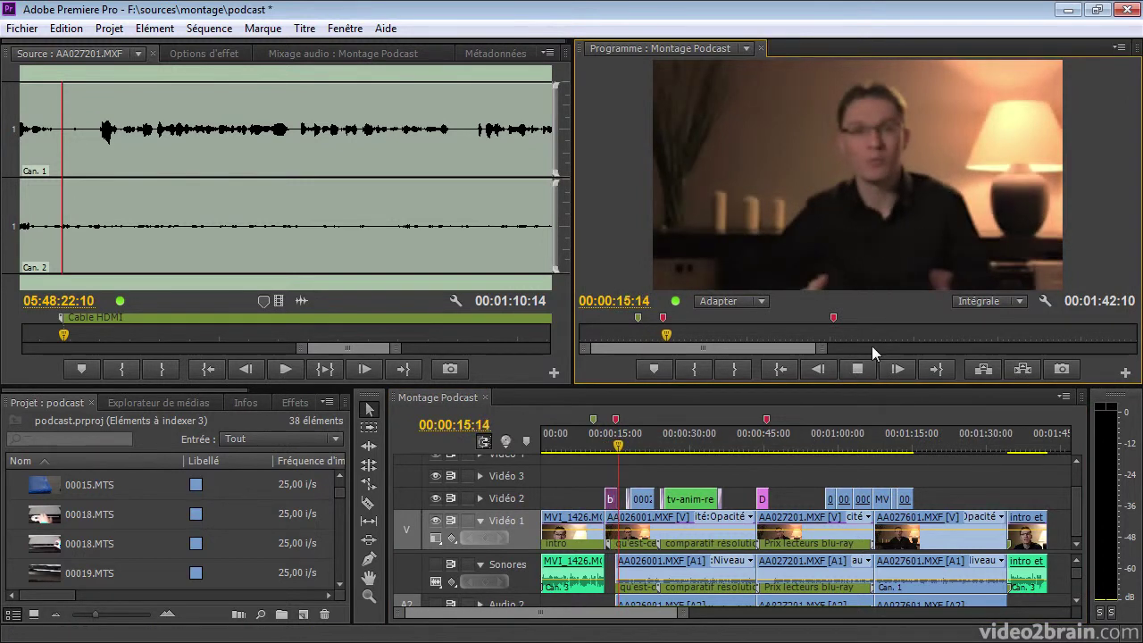
{"action": "left_click", "coordinate": [854, 372]}
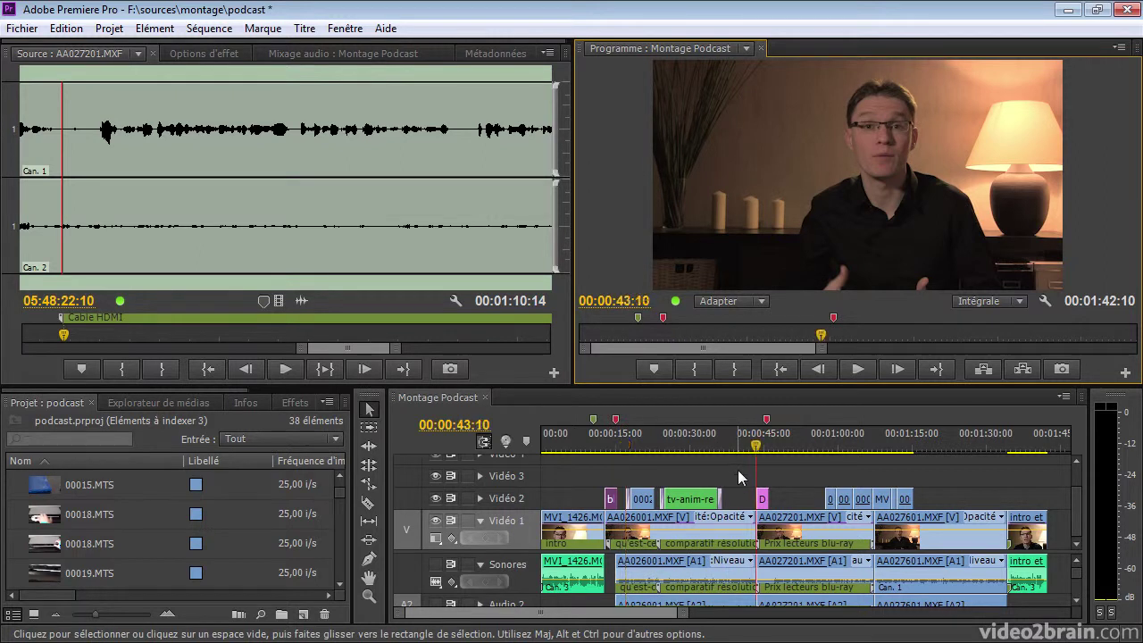
Replay from clip AA026001, stop at 00:00:17:00, and show the Effets library.
{"action": "key", "text": "Up"}
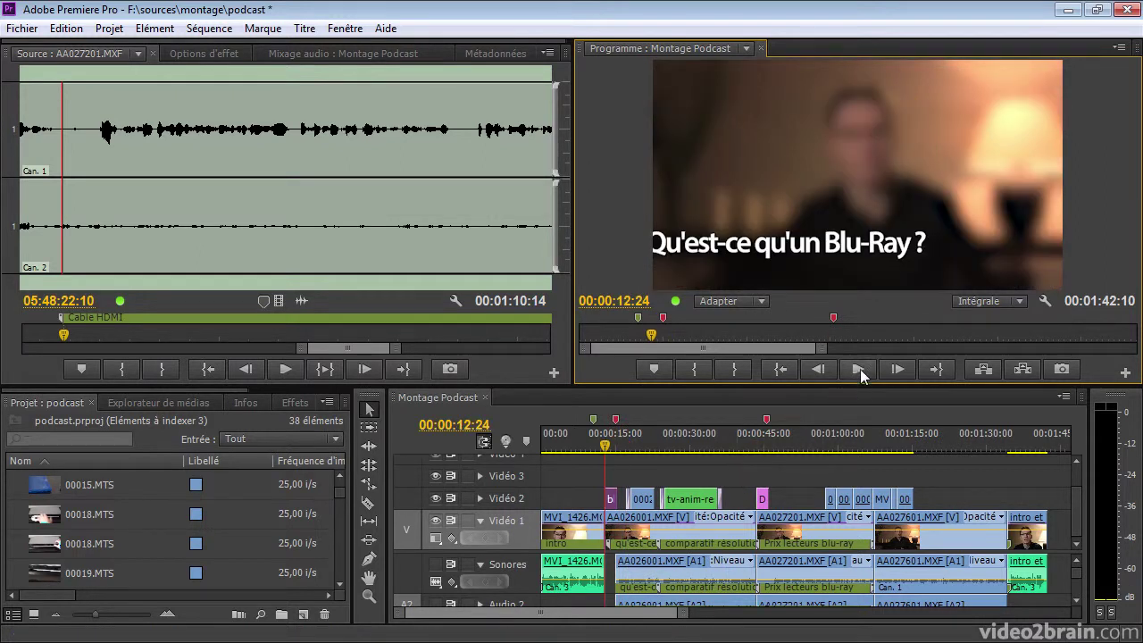
{"action": "left_click", "coordinate": [858, 368]}
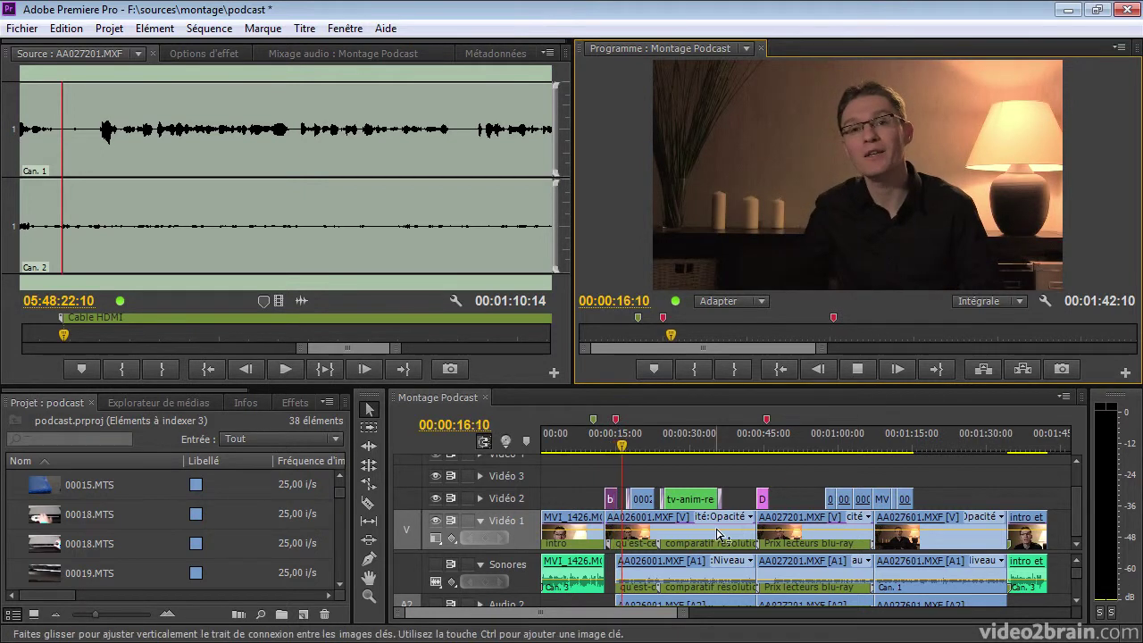
{"action": "left_click", "coordinate": [733, 478]}
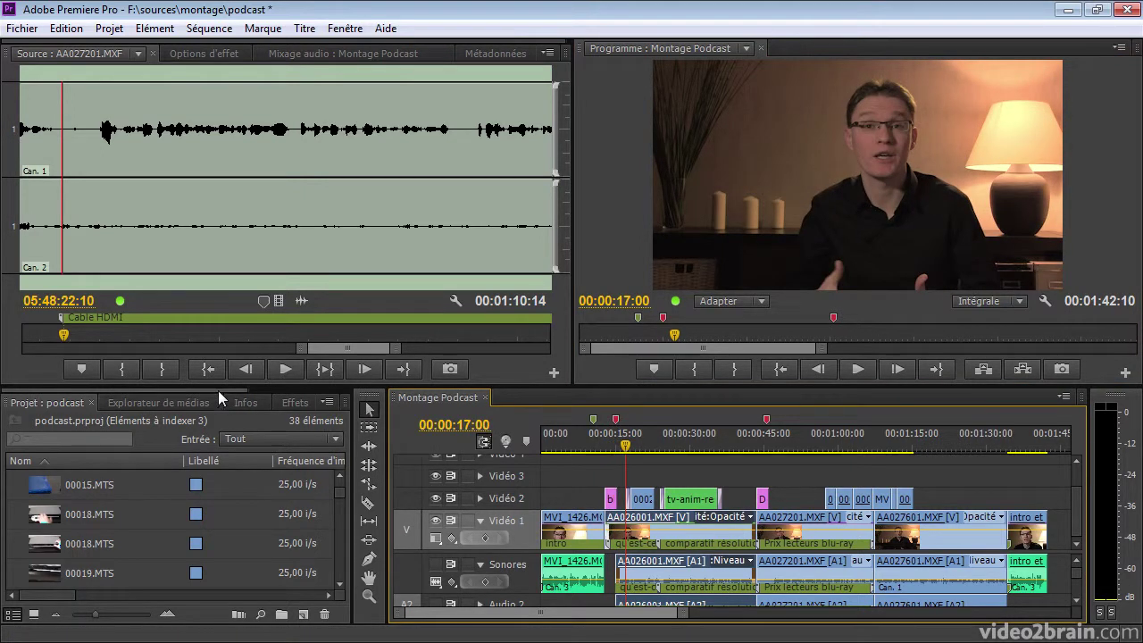
{"action": "left_click_drag", "start_coordinate": [218, 390], "coordinate": [304, 389]}
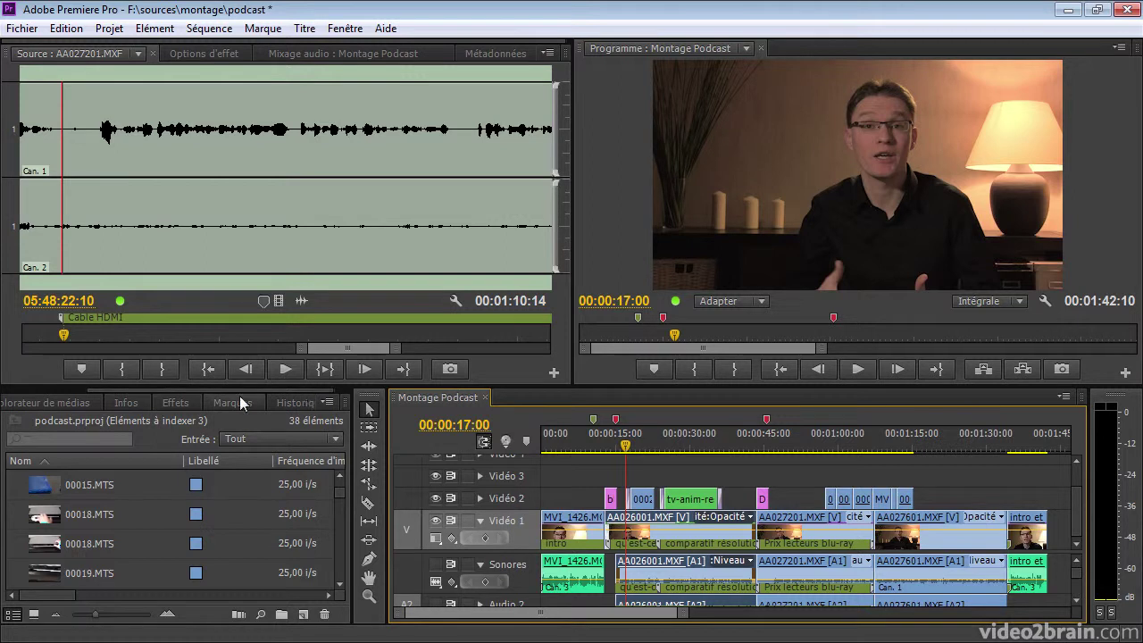
{"action": "left_click", "coordinate": [180, 404]}
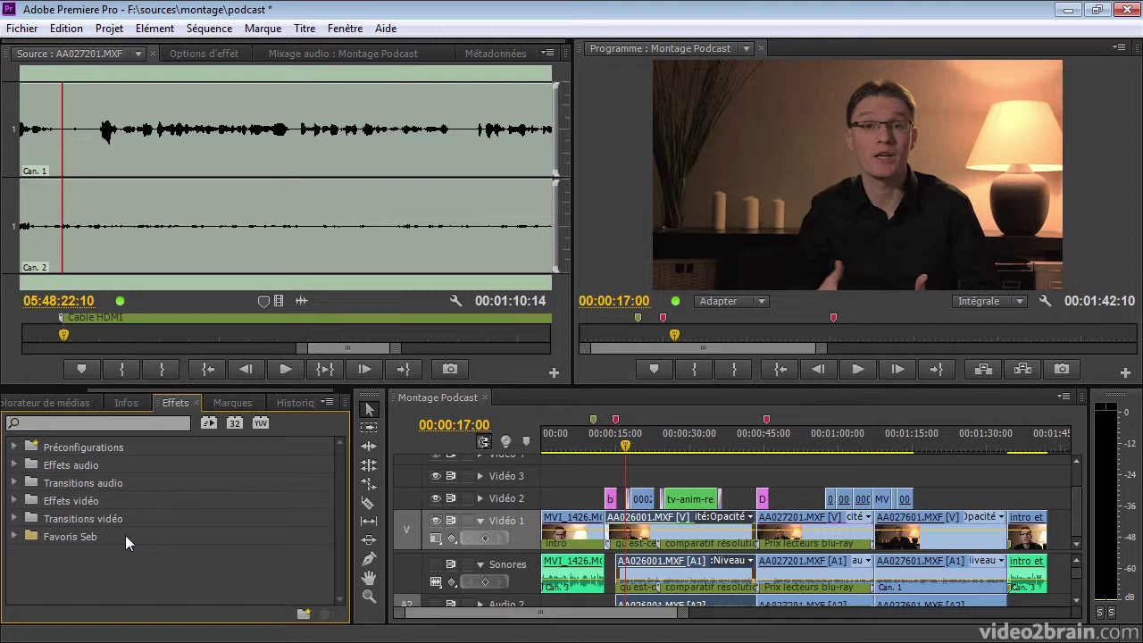
Inspect MVI_1426's effect options, scrolling to the three-way colour corrector wheels and input levels.
{"action": "left_click", "coordinate": [197, 55]}
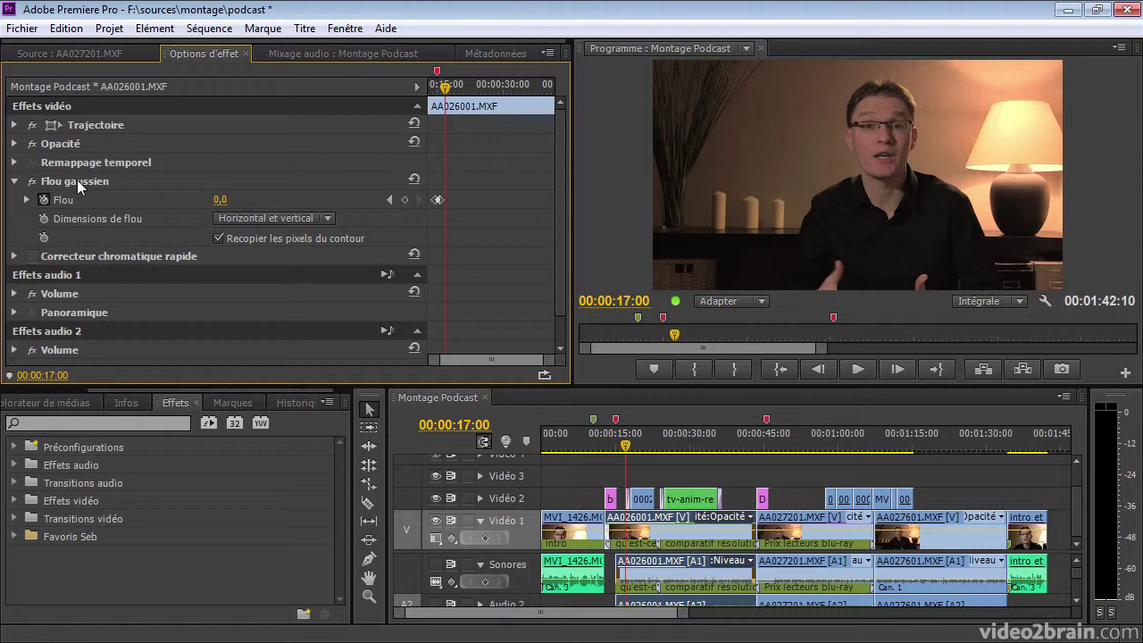
{"action": "left_click", "coordinate": [581, 521]}
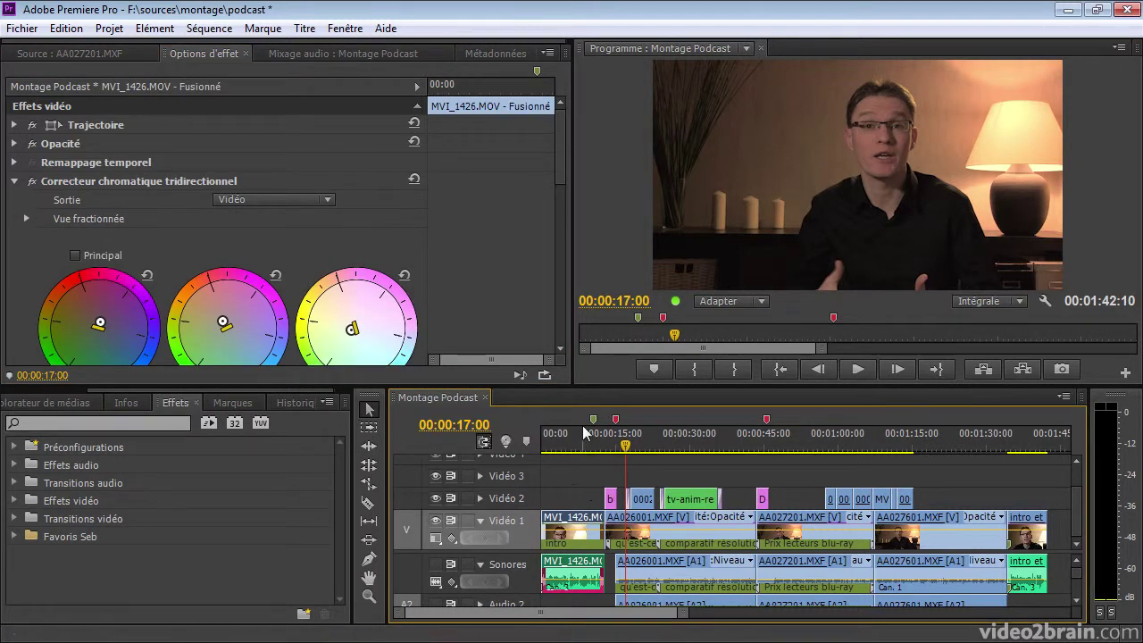
{"action": "left_click", "coordinate": [582, 435]}
{"action": "left_click_drag", "start_coordinate": [553, 157], "coordinate": [554, 184]}
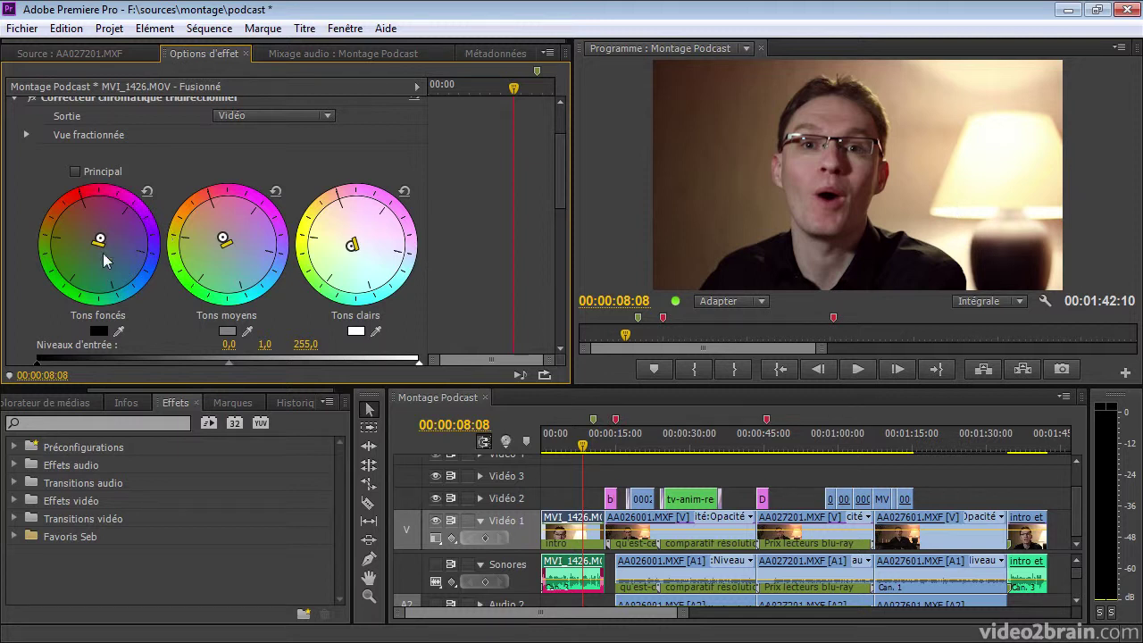
{"action": "scroll", "coordinate": [563, 184], "scroll_direction": "up", "scroll_amount": 2}
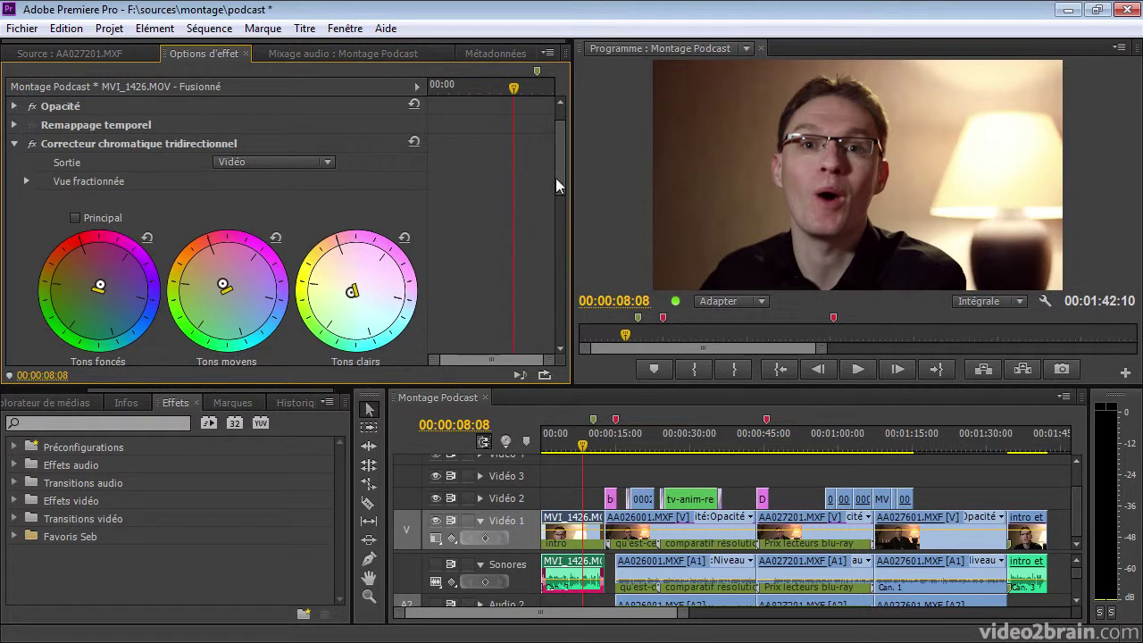
{"action": "scroll", "coordinate": [556, 183], "scroll_direction": "down", "scroll_amount": 3}
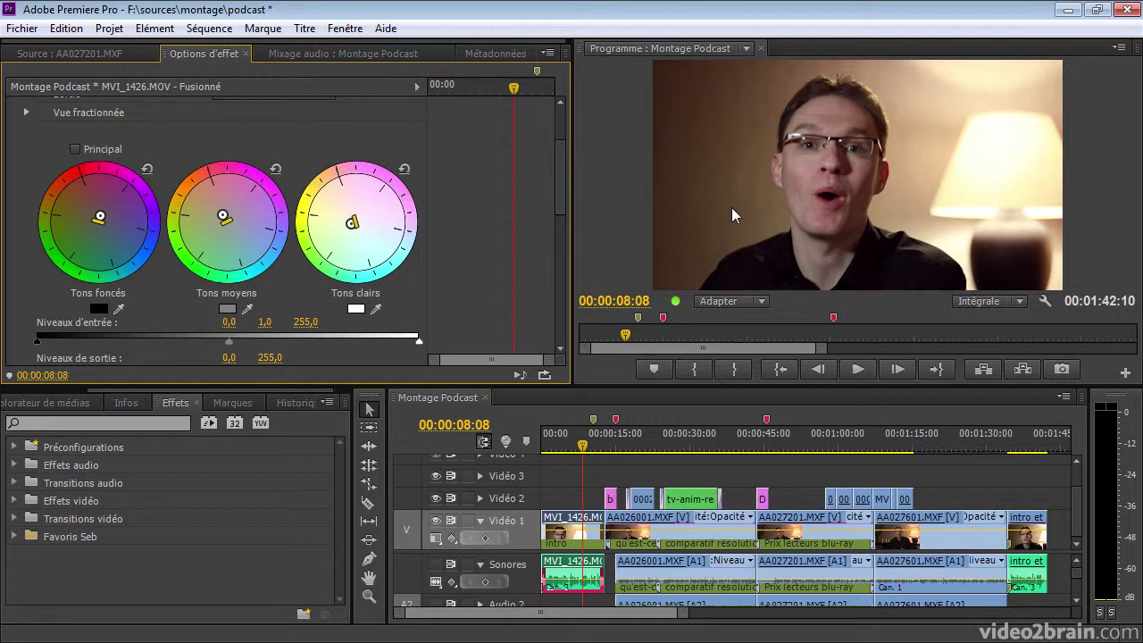
Play Montage Podcast from 00:00:23:21 through the resolution animation, stopping at 00:00:37:05.
{"action": "left_click", "coordinate": [658, 442]}
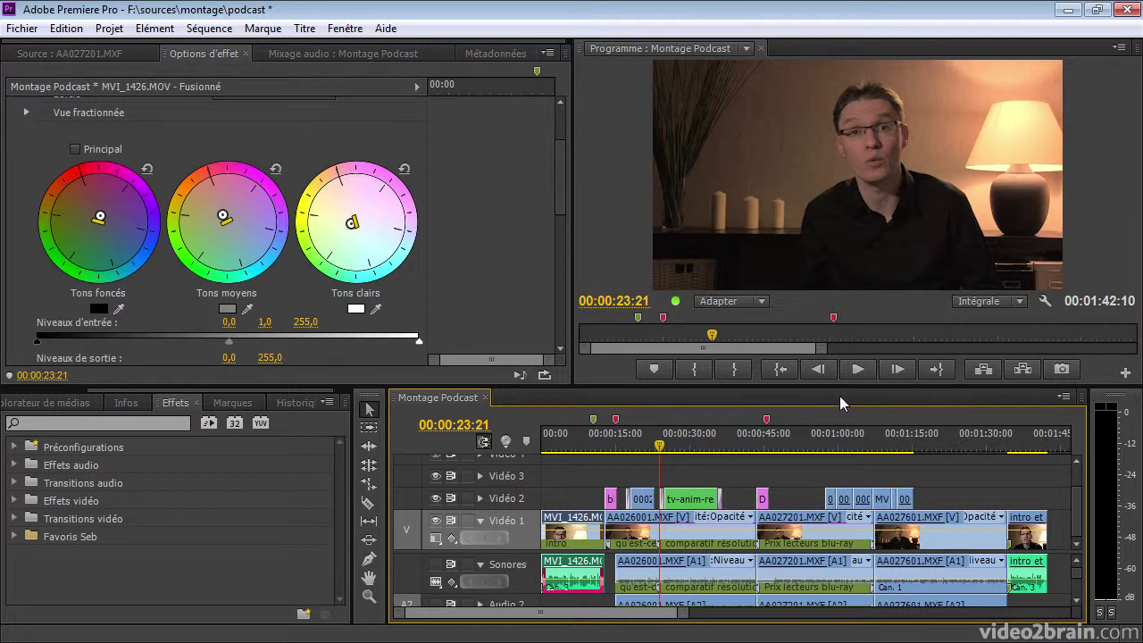
{"action": "left_click", "coordinate": [861, 373]}
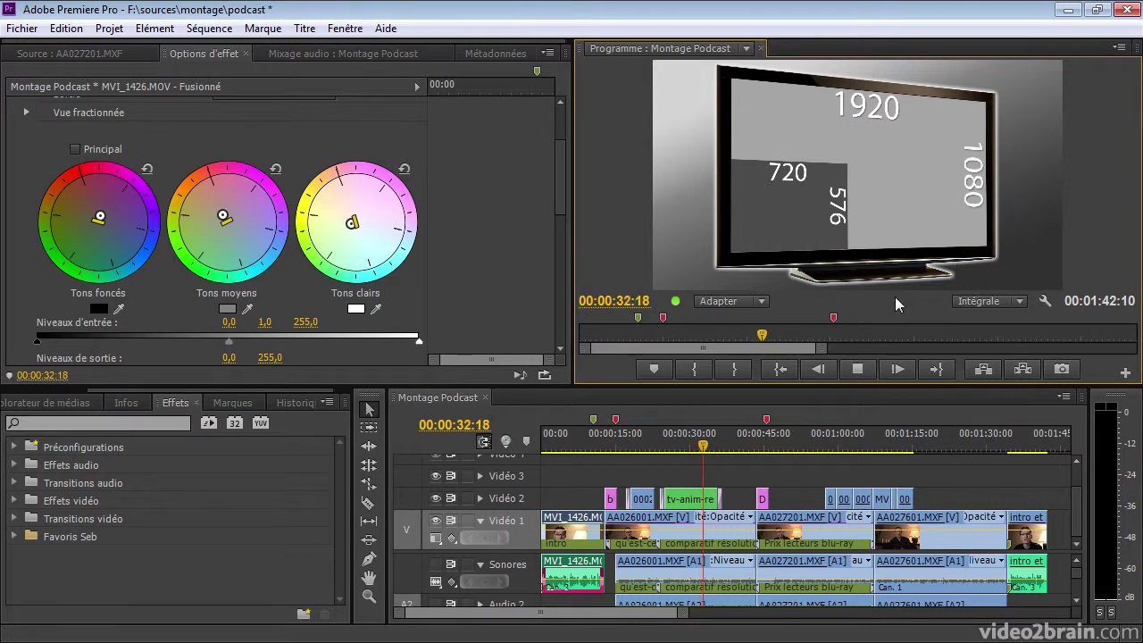
{"action": "left_click", "coordinate": [857, 369]}
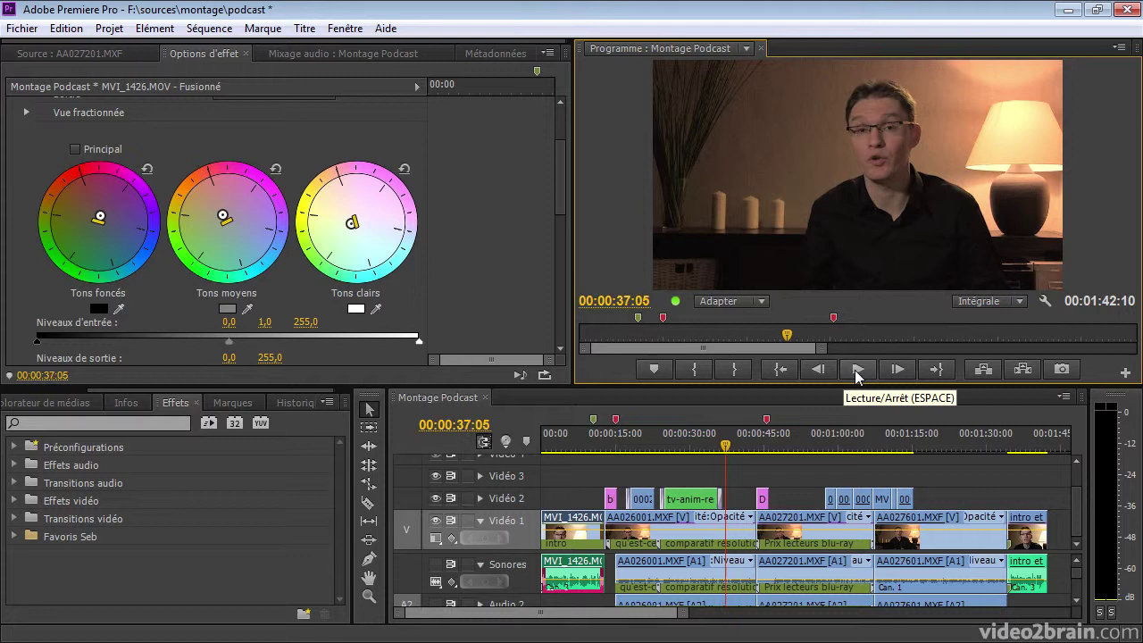
Open the nested tv-anim-resolutions sequence and scrub to the 720/576, then 1920/1080 frames.
{"action": "double_click", "coordinate": [689, 497]}
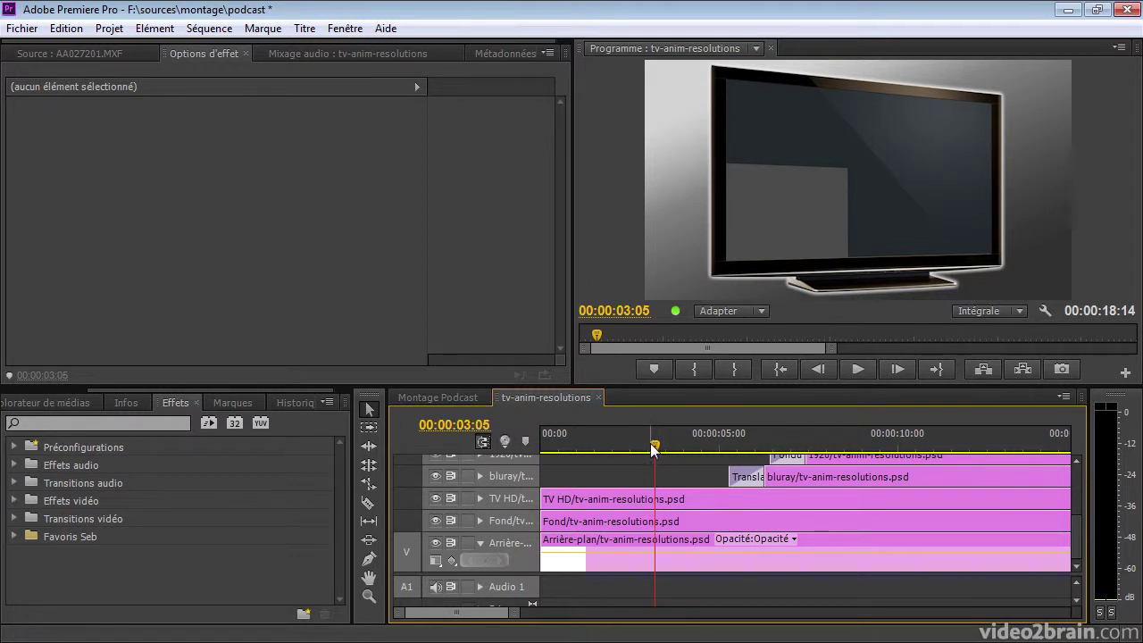
{"action": "mouse_move", "coordinate": [1072, 536]}
{"action": "left_mouse_down"}
{"action": "mouse_move", "coordinate": [1078, 507]}
{"action": "mouse_move", "coordinate": [1077, 535]}
{"action": "left_mouse_up"}
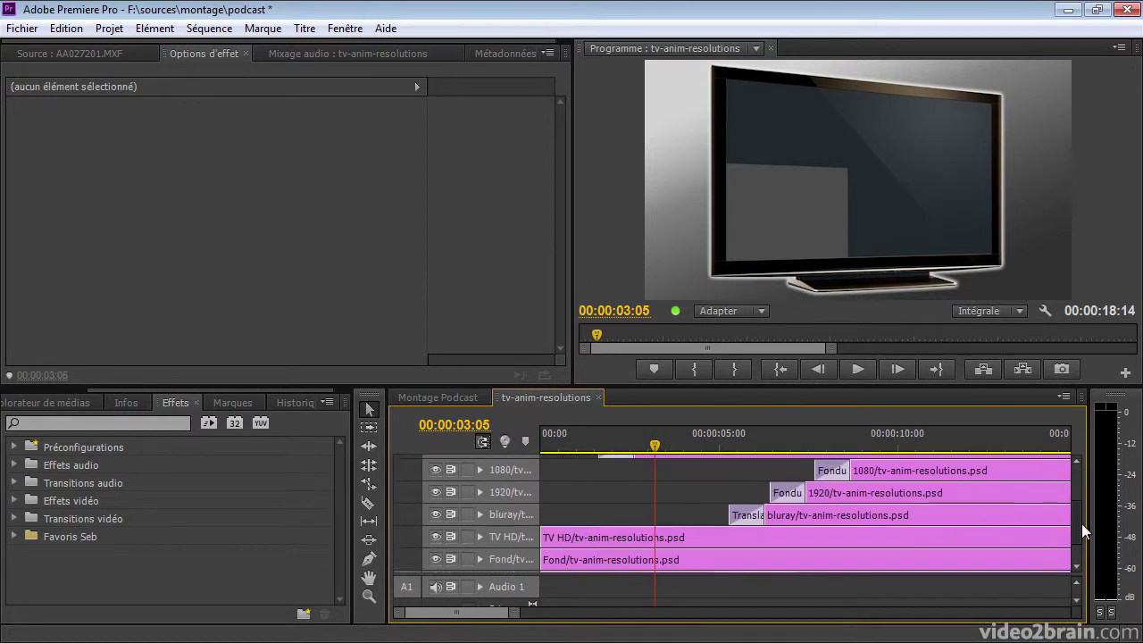
{"action": "left_click_drag", "start_coordinate": [574, 428], "coordinate": [708, 442]}
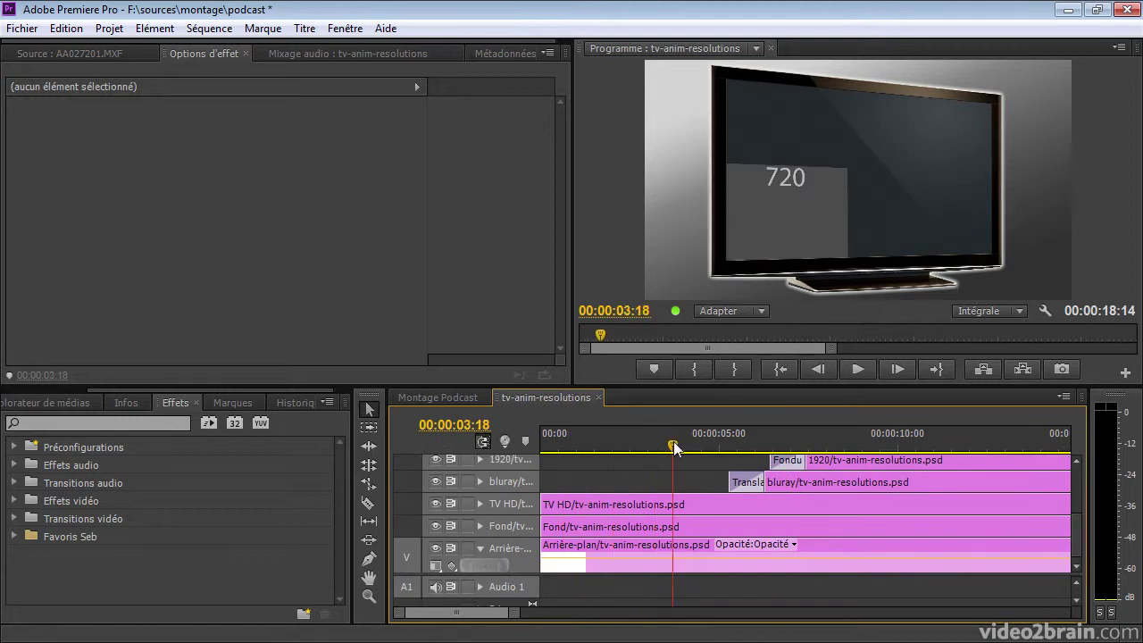
{"action": "left_click_drag", "start_coordinate": [707, 442], "coordinate": [897, 444]}
Close the tv-anim-resolutions timeline and scrub Montage Podcast to the 1920 and 1080 frame.
{"action": "left_click", "coordinate": [598, 395]}
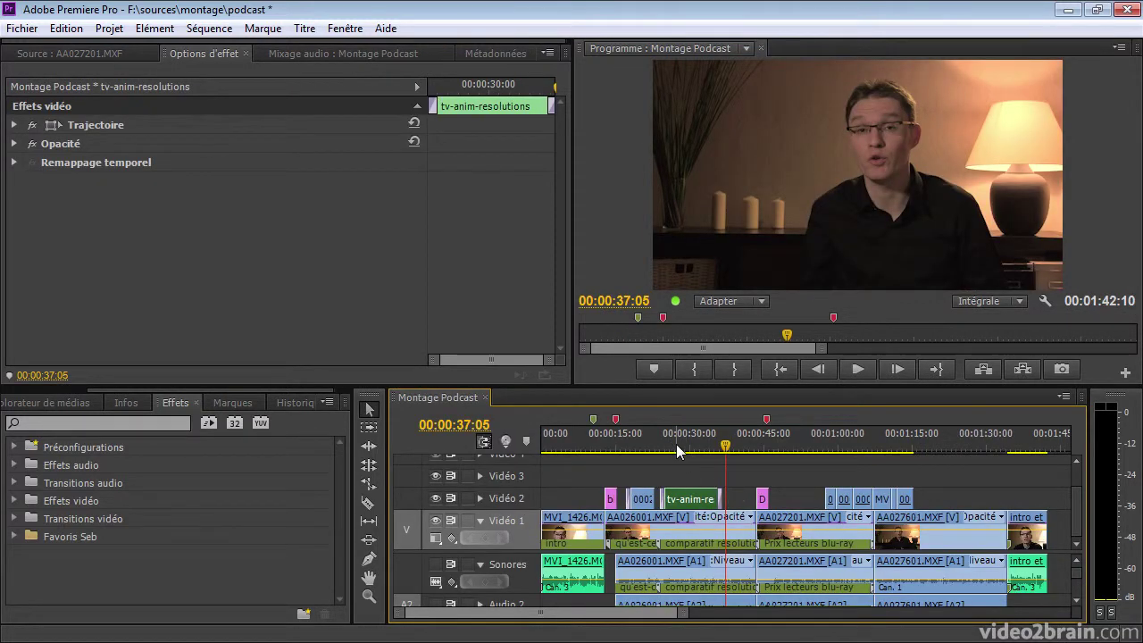
{"action": "left_click_drag", "start_coordinate": [677, 451], "coordinate": [689, 446]}
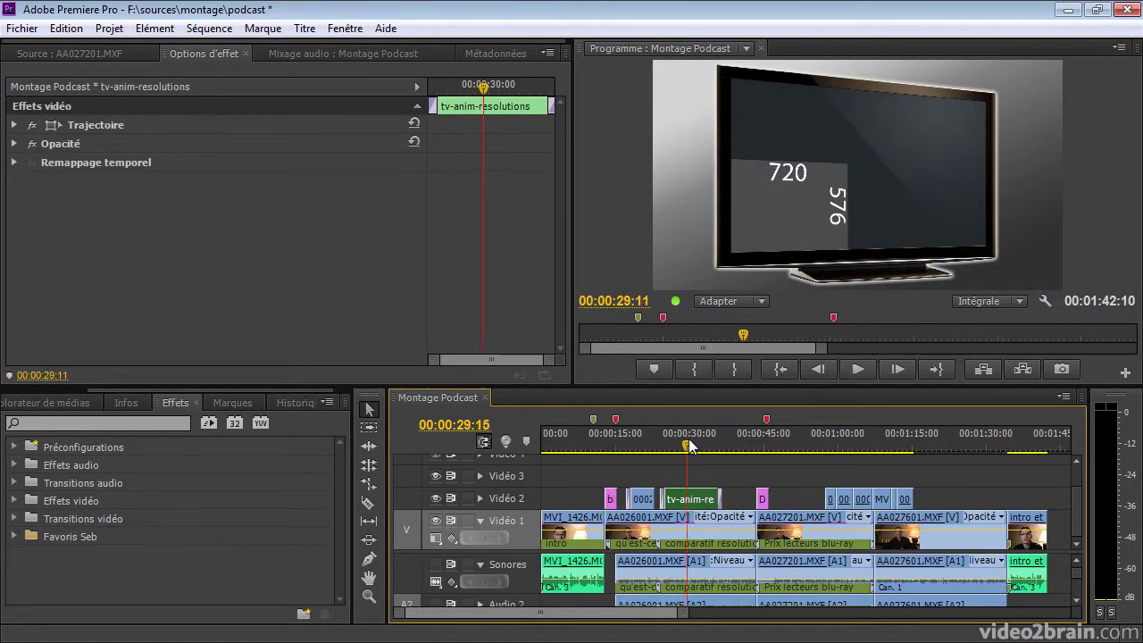
{"action": "left_click_drag", "start_coordinate": [689, 446], "coordinate": [706, 461]}
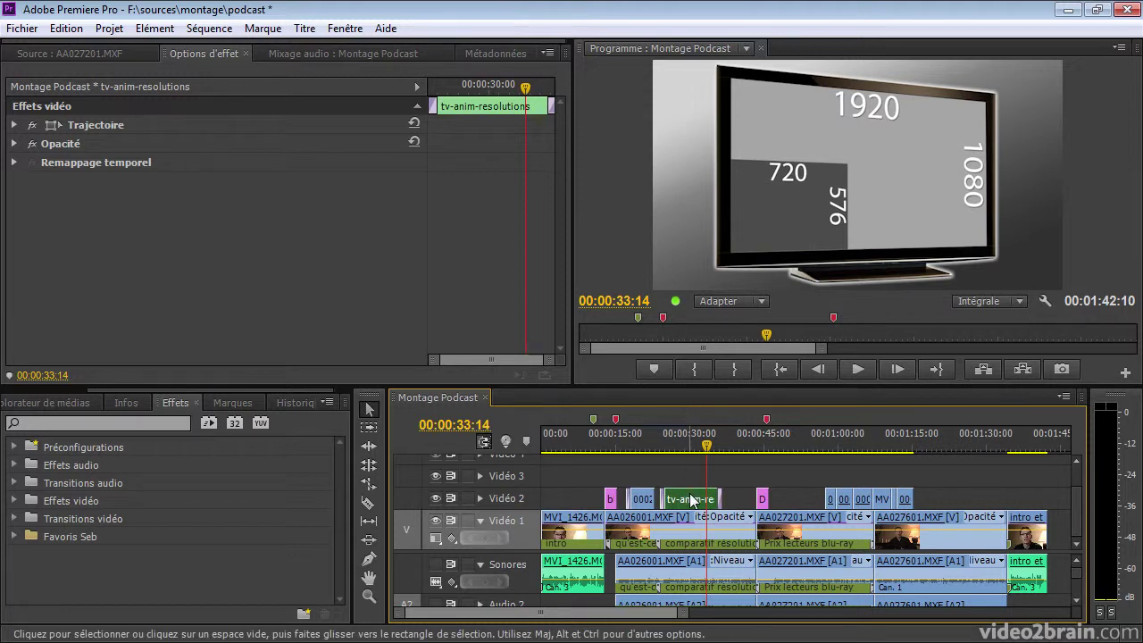
{"action": "mouse_move", "coordinate": [690, 500]}
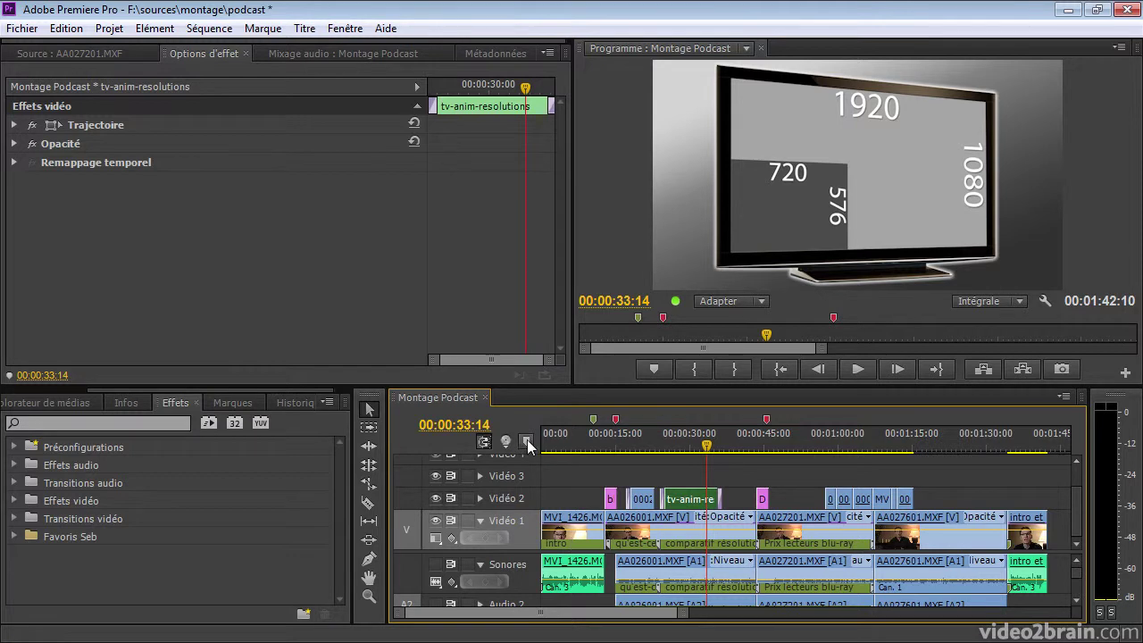
Play from 00:00:55:20 to 00:01:11:13, then focus the Effects panel with Shift+7.
{"action": "left_click", "coordinate": [818, 446]}
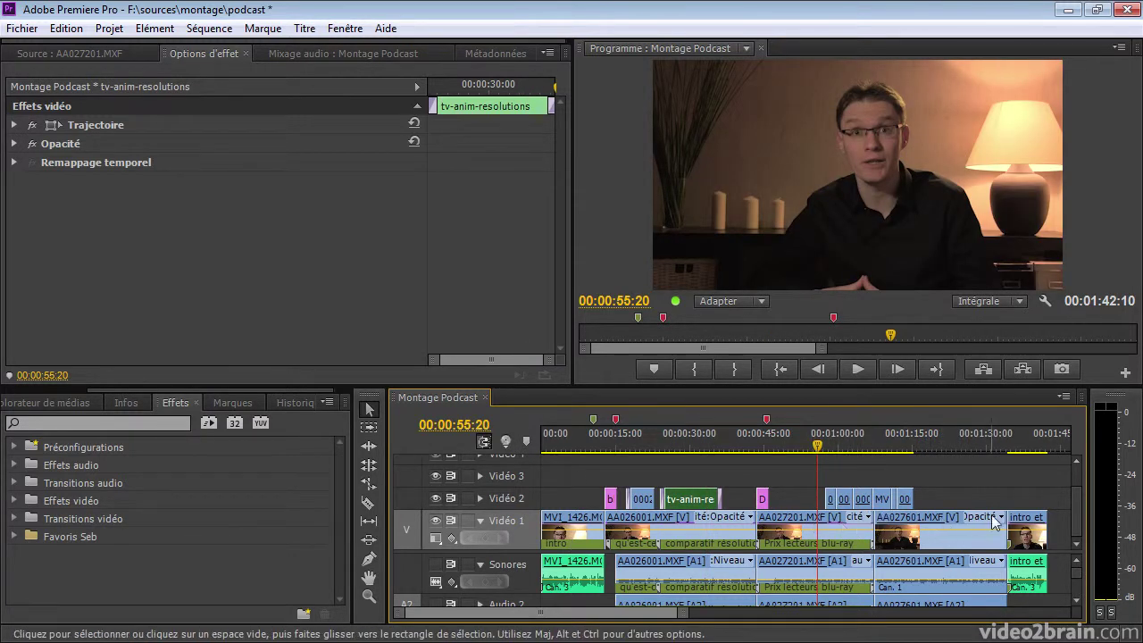
{"action": "left_click", "coordinate": [856, 370]}
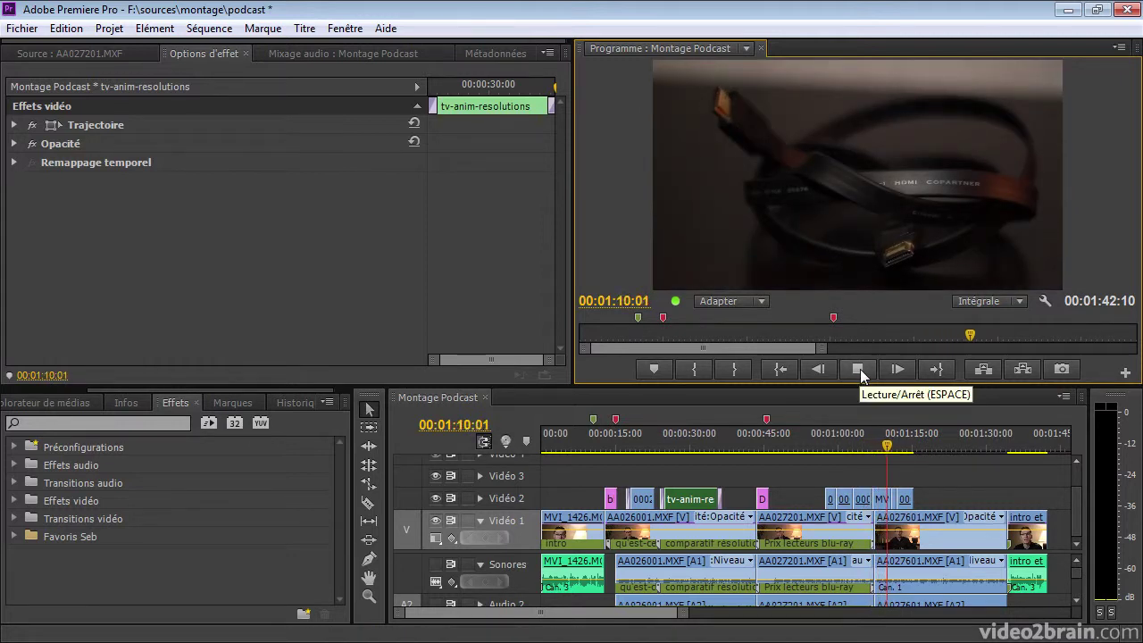
{"action": "left_click", "coordinate": [860, 369]}
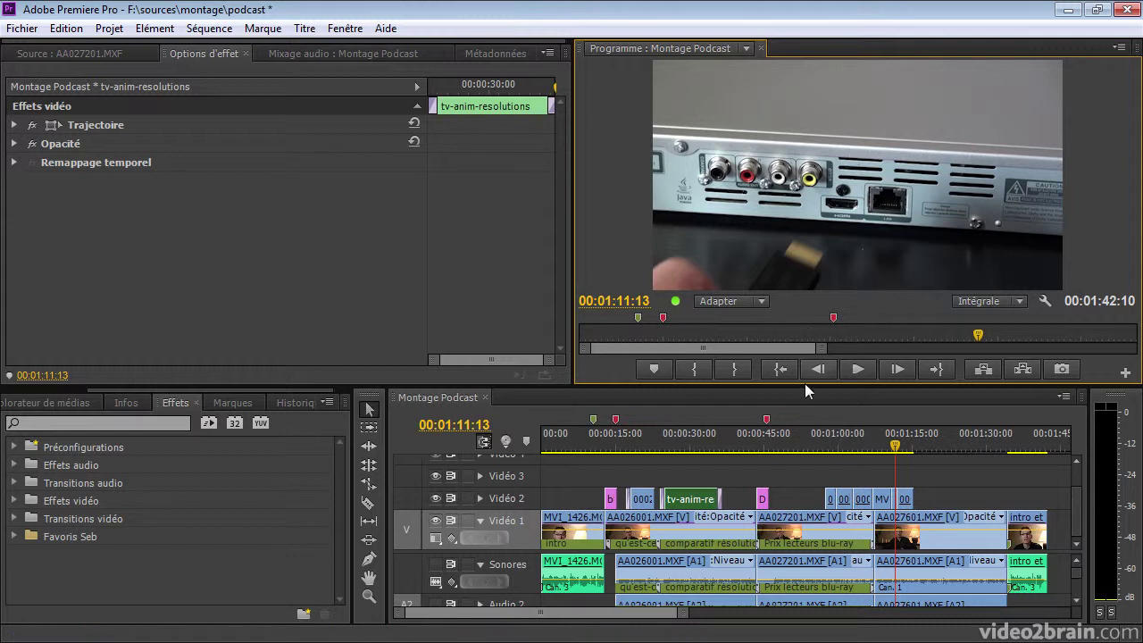
{"action": "key", "text": "shift+7"}
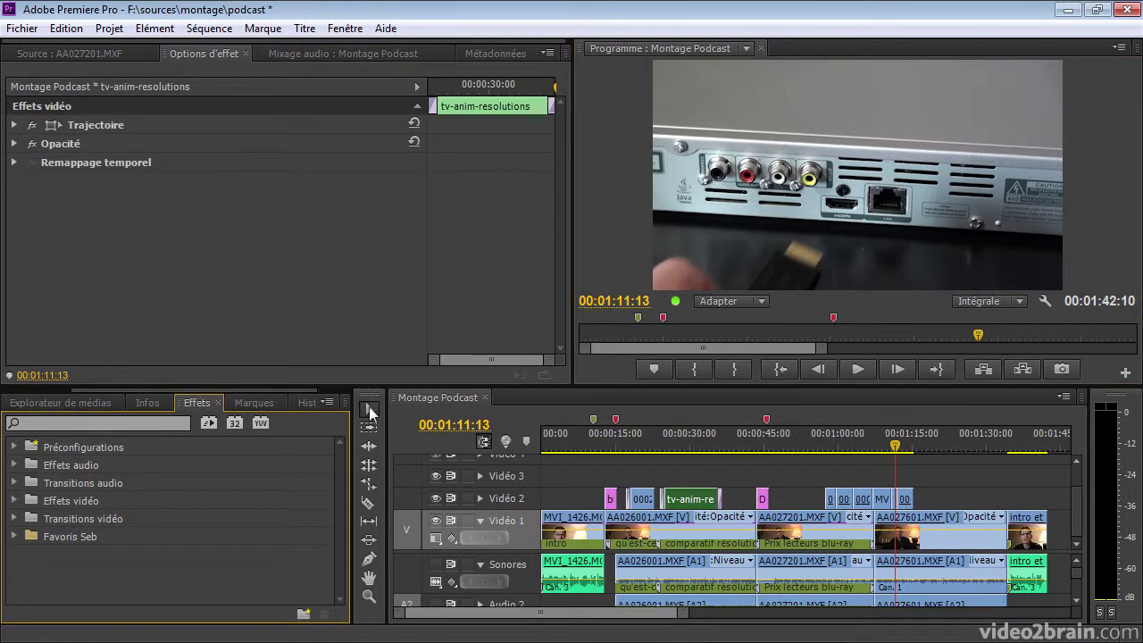
Maximize the project bin and open the Montage V1 sequence.
{"action": "scroll", "coordinate": [198, 397], "scroll_direction": "up", "scroll_amount": 3}
{"action": "left_click", "coordinate": [66, 405]}
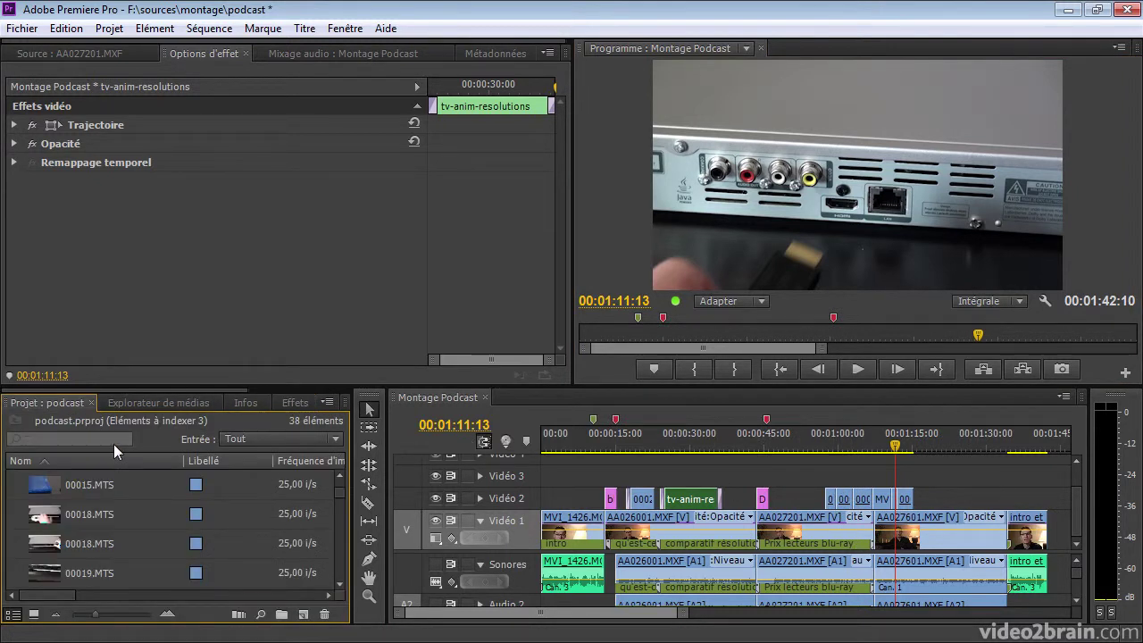
{"action": "key", "text": "grave"}
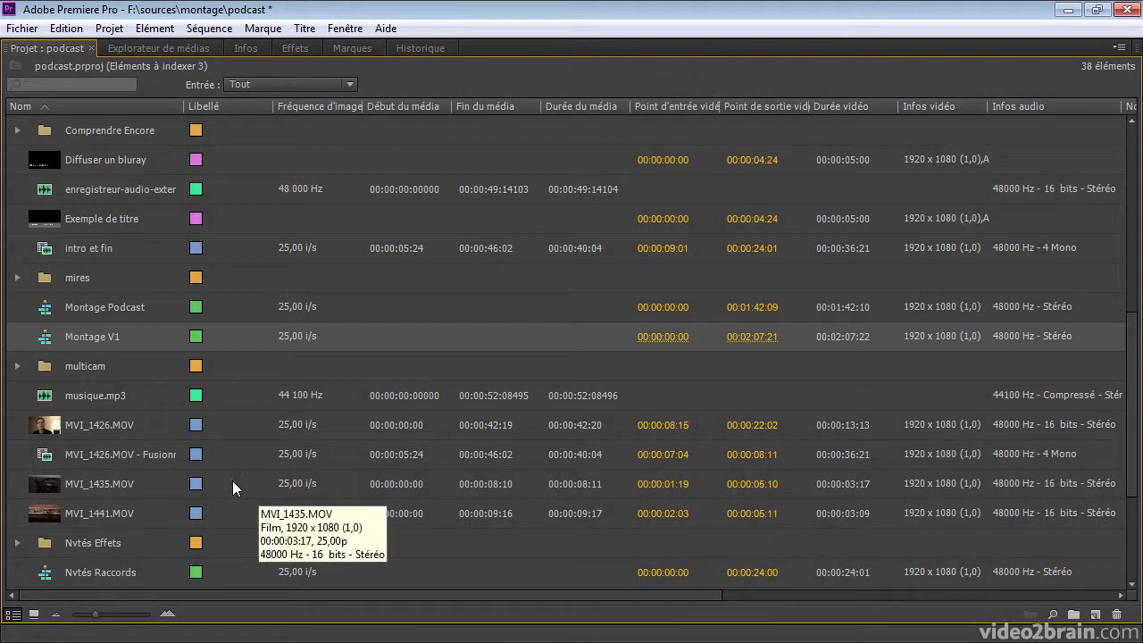
{"action": "double_click", "coordinate": [50, 338]}
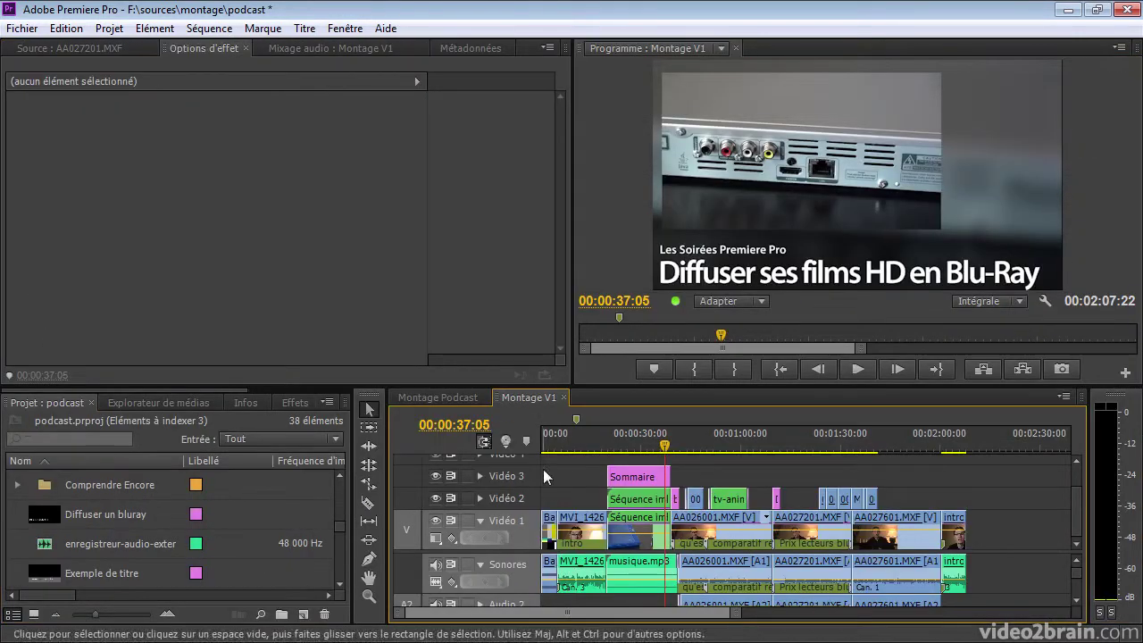
Mute the Sonores audio track and play the sequence from 00:00:16:02 to 00:00:32:17.
{"action": "left_click", "coordinate": [436, 567]}
{"action": "left_click", "coordinate": [593, 441]}
{"action": "left_click", "coordinate": [857, 369]}
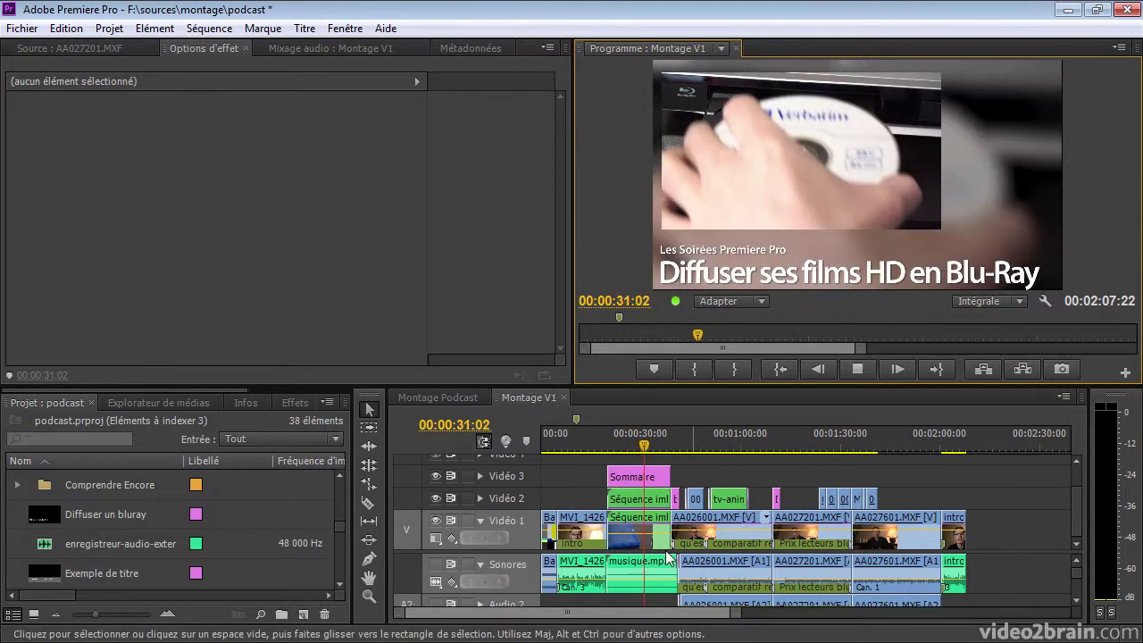
{"action": "left_click", "coordinate": [854, 371]}
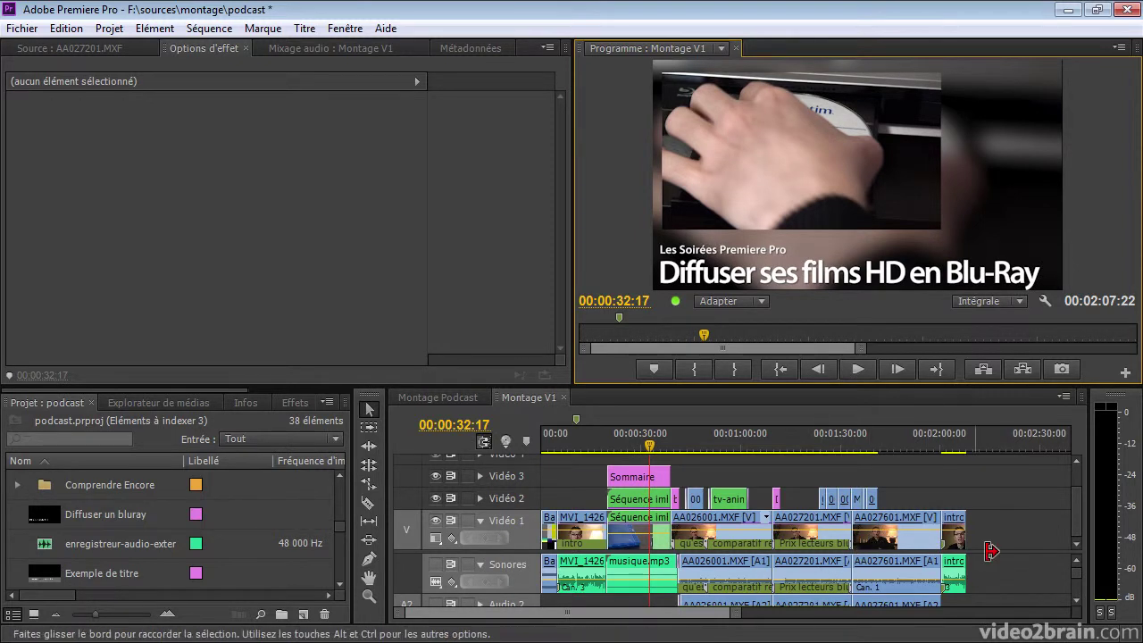
Show the Montage V1 audio mixer, maximizing it to fill the window and restoring it.
{"action": "scroll", "coordinate": [1079, 572], "scroll_direction": "down", "scroll_amount": 2}
{"action": "scroll", "coordinate": [1077, 575], "scroll_direction": "up", "scroll_amount": 1}
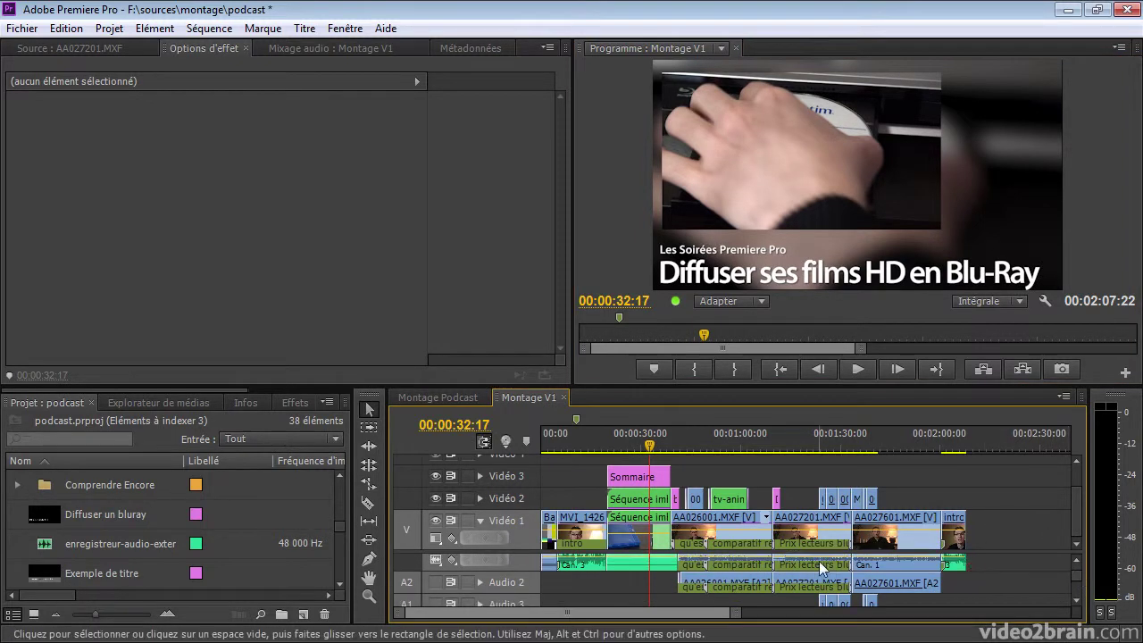
{"action": "scroll", "coordinate": [1080, 572], "scroll_direction": "up", "scroll_amount": 1}
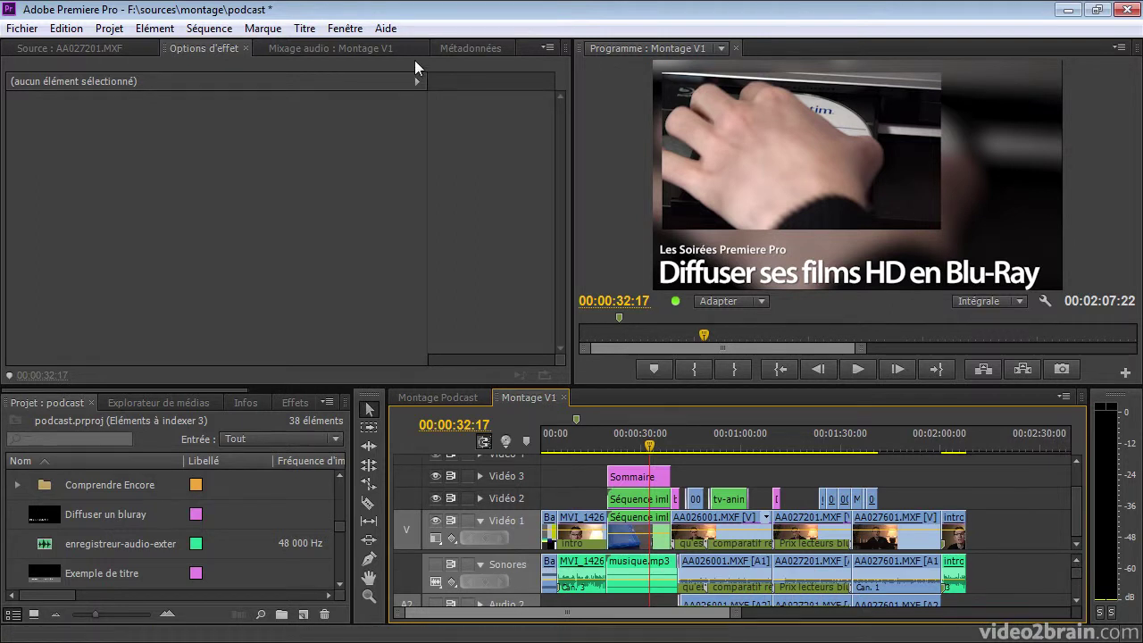
{"action": "left_click", "coordinate": [333, 47]}
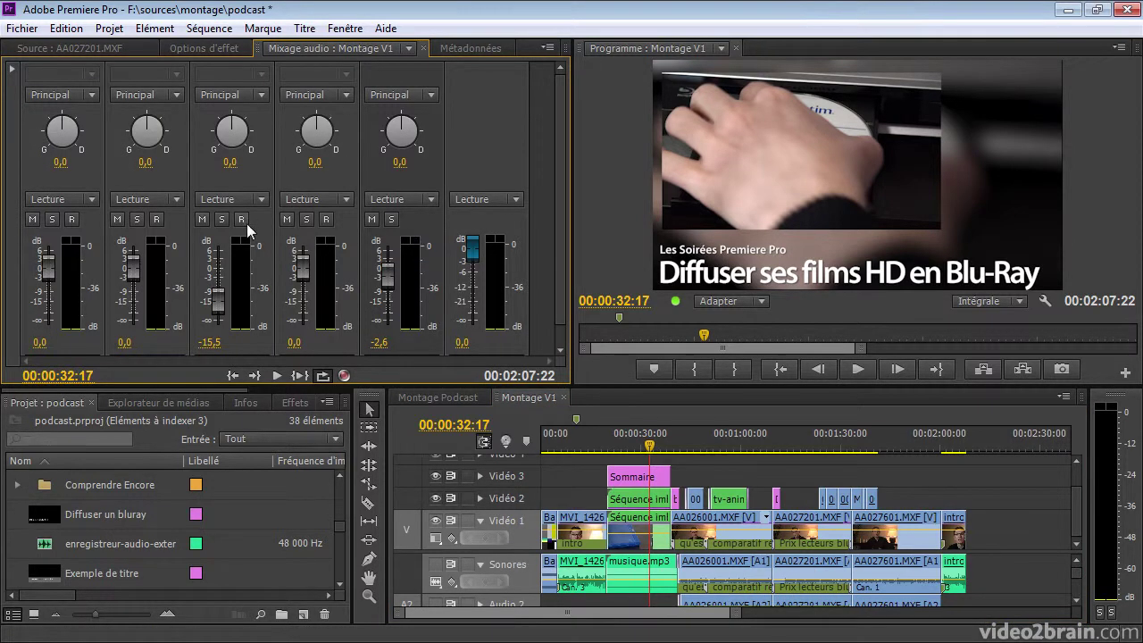
{"action": "key", "text": "grave"}
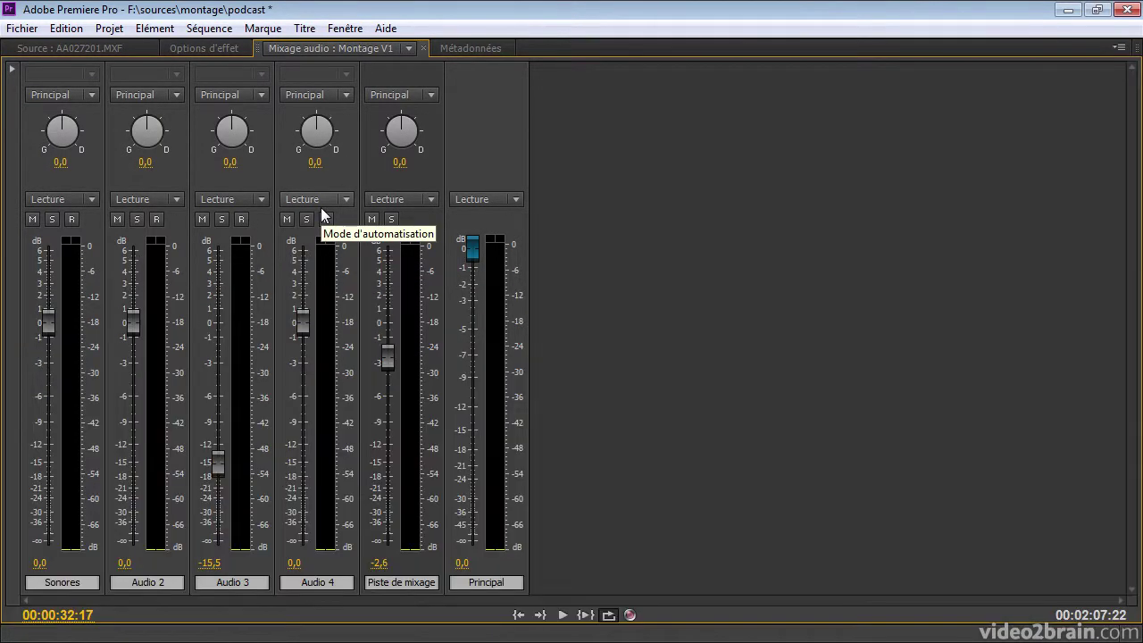
{"action": "key", "text": "grave"}
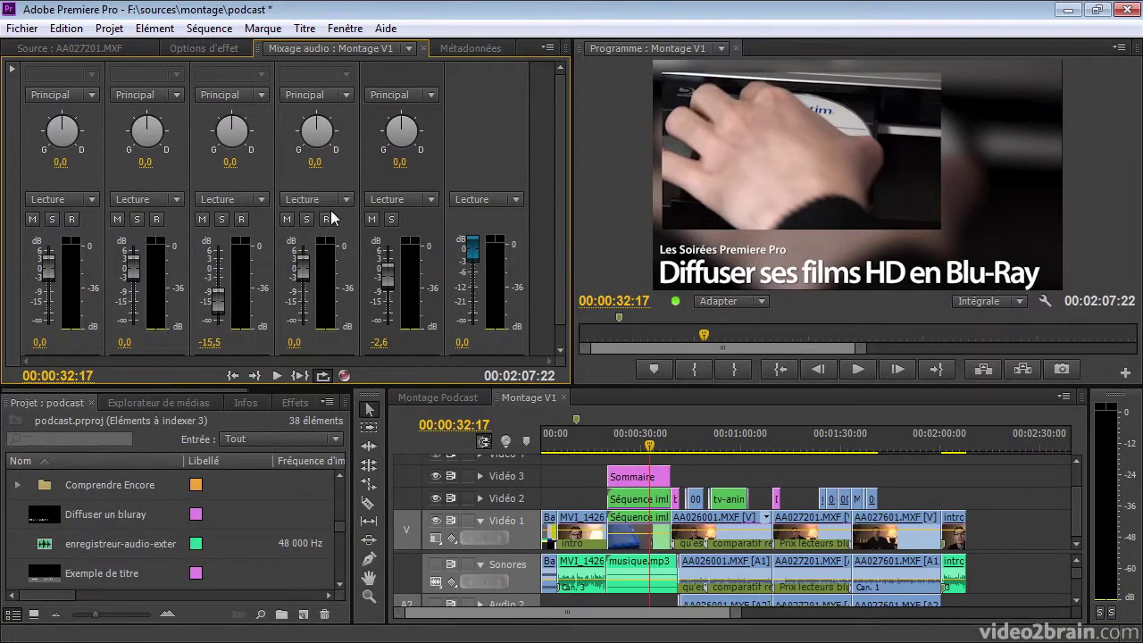
{"action": "left_click", "coordinate": [22, 29]}
Queue Montage V1 in Media Encoder as H.264 with the Tablette Android – 1080p 25 preset.
{"action": "mouse_move", "coordinate": [133, 455]}
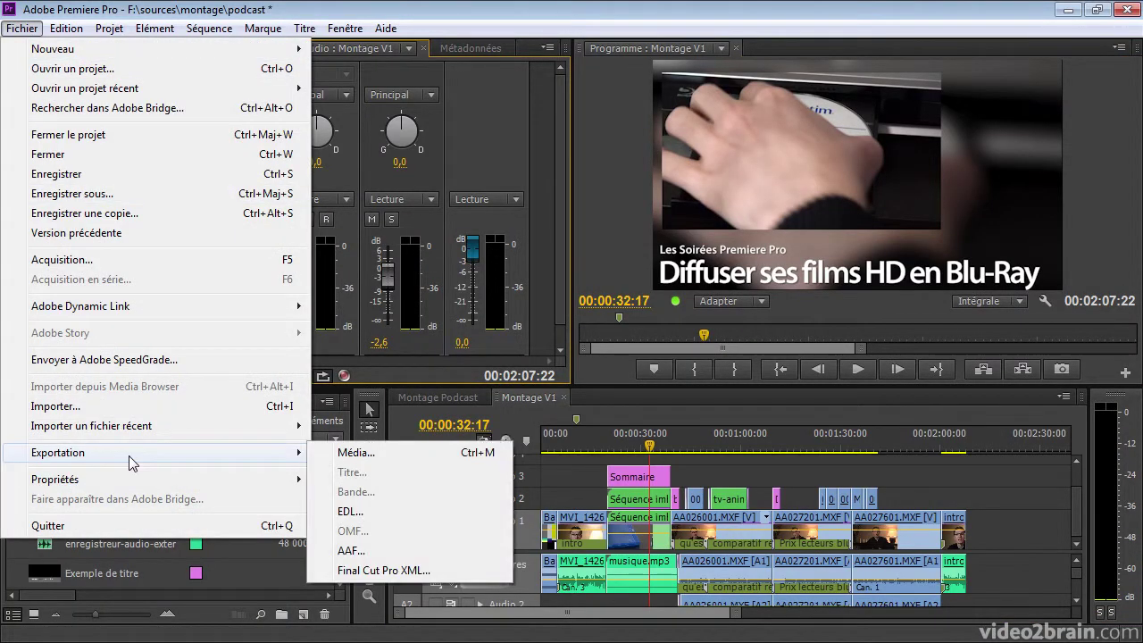
{"action": "key", "text": "ctrl+m"}
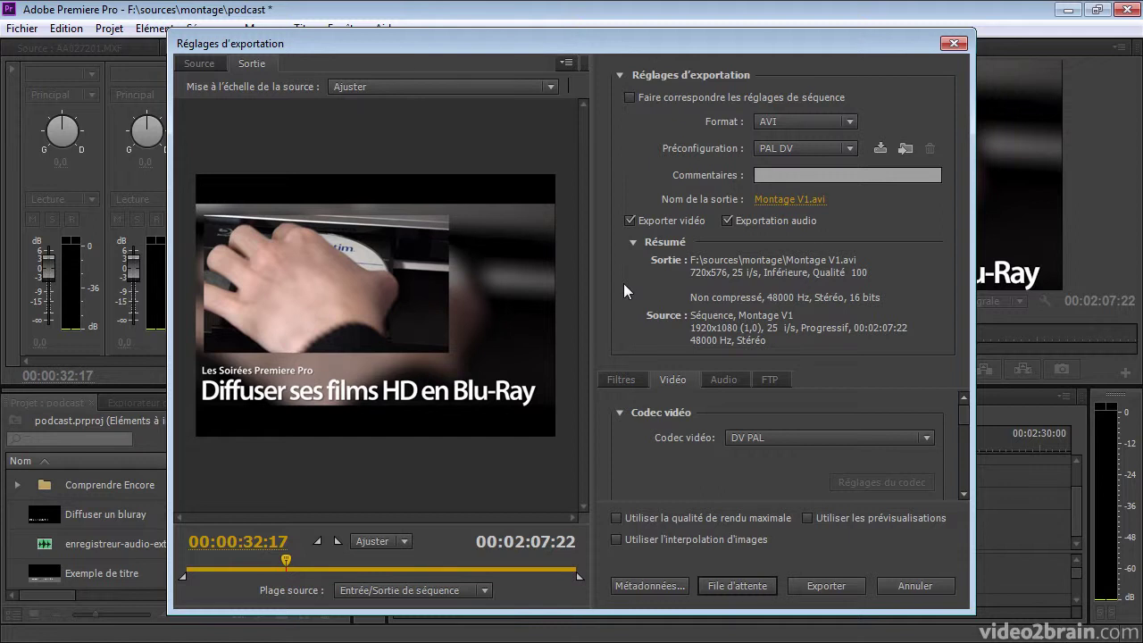
{"action": "left_click", "coordinate": [807, 126]}
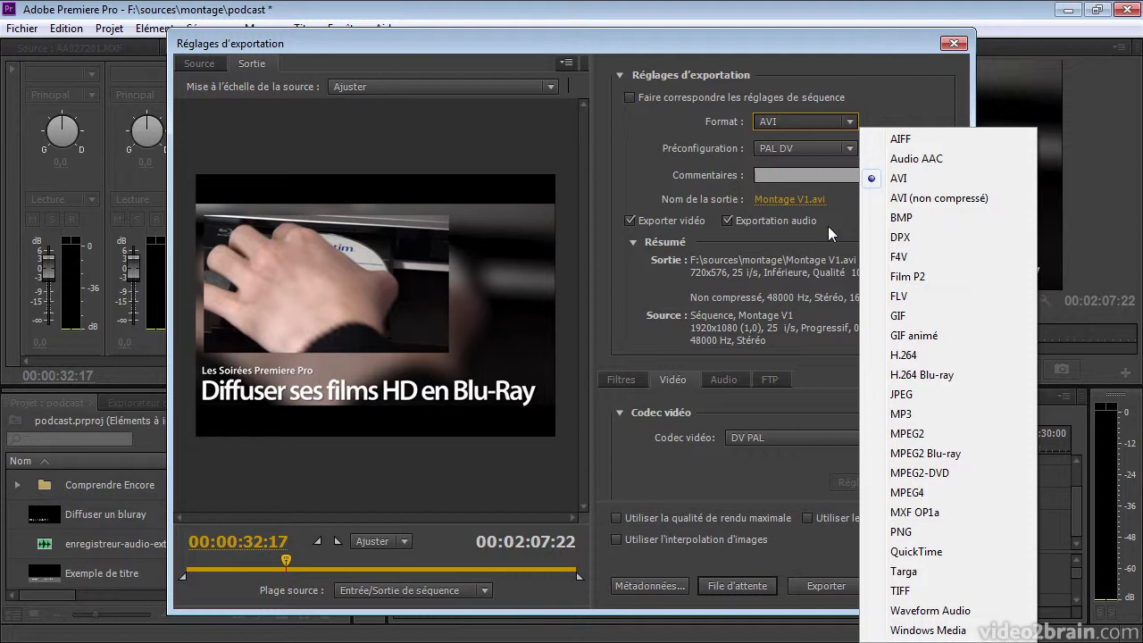
{"action": "left_click", "coordinate": [902, 353]}
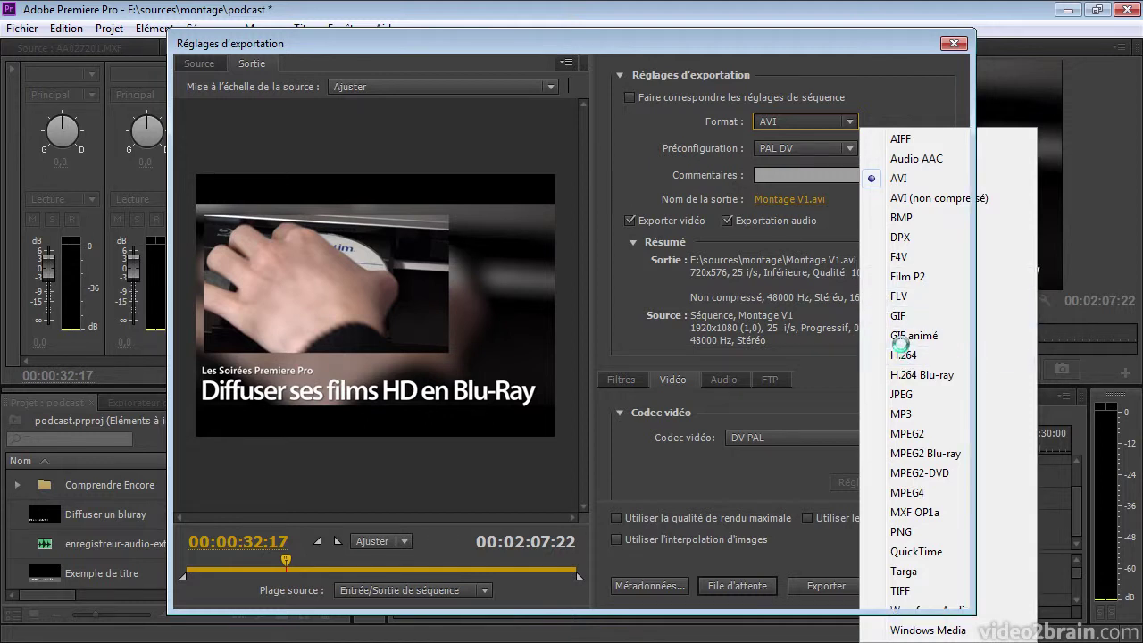
{"action": "left_click", "coordinate": [832, 148]}
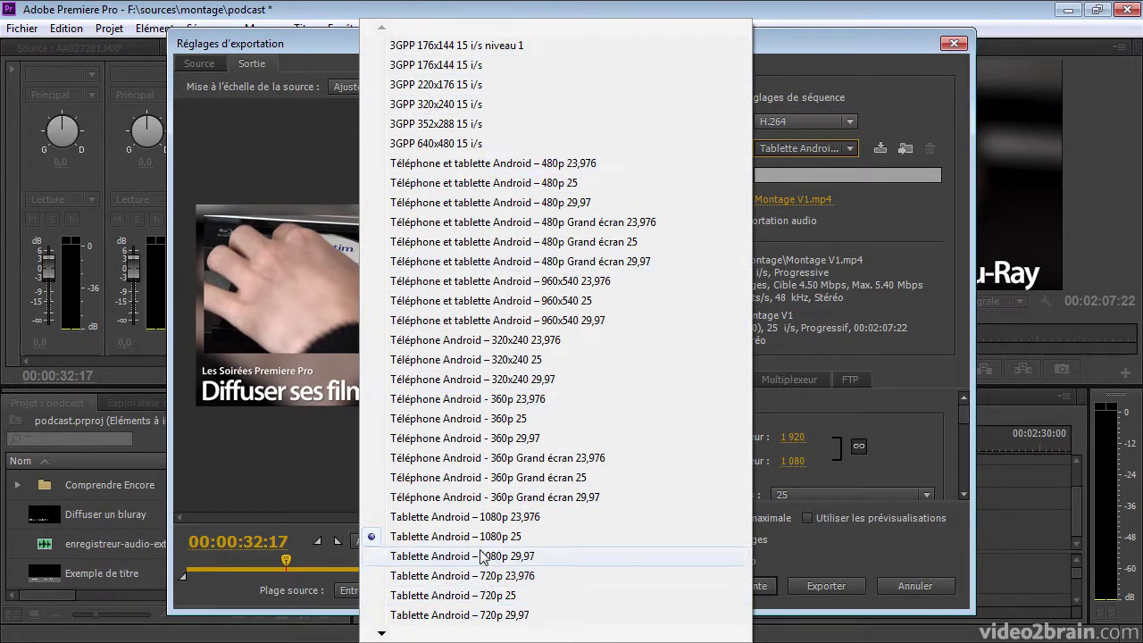
{"action": "mouse_move", "coordinate": [381, 632]}
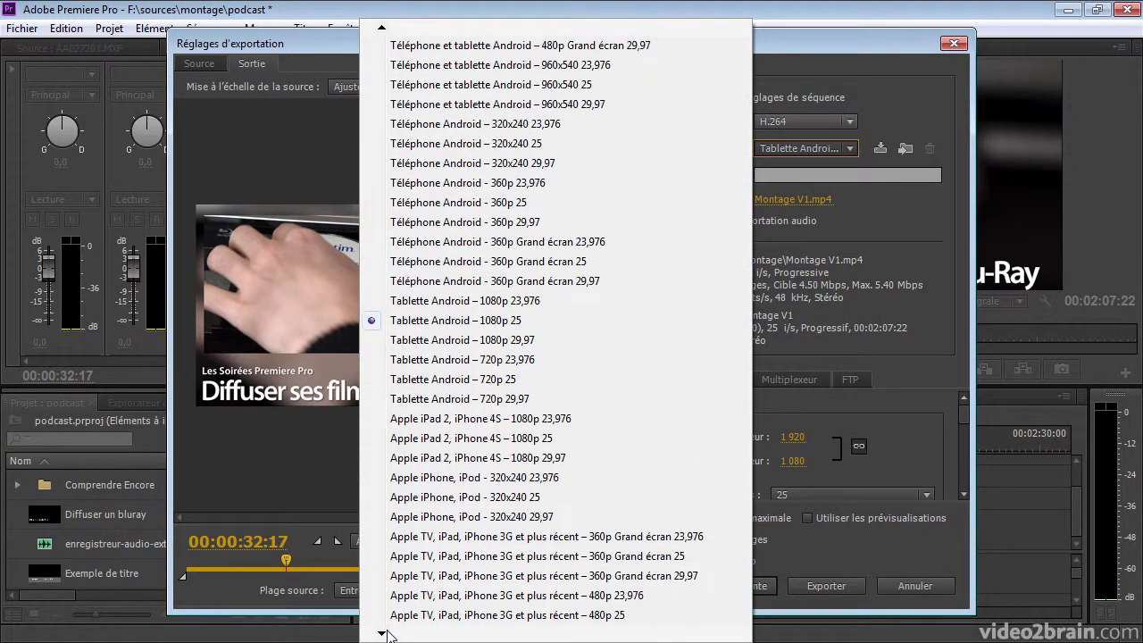
{"action": "left_click", "coordinate": [899, 360]}
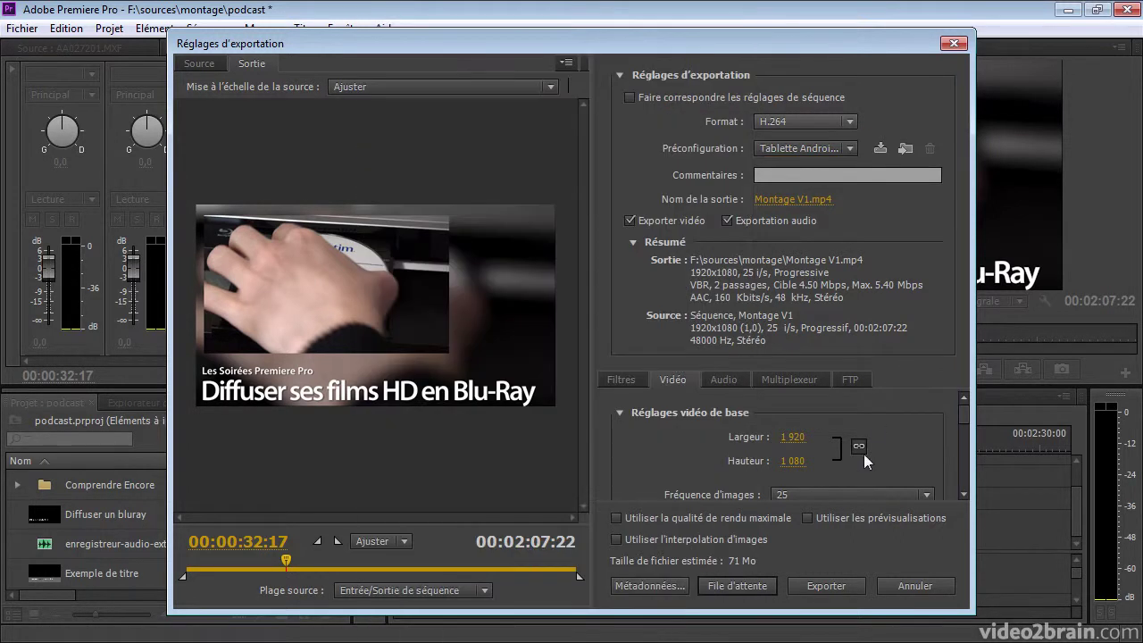
{"action": "left_click", "coordinate": [736, 586]}
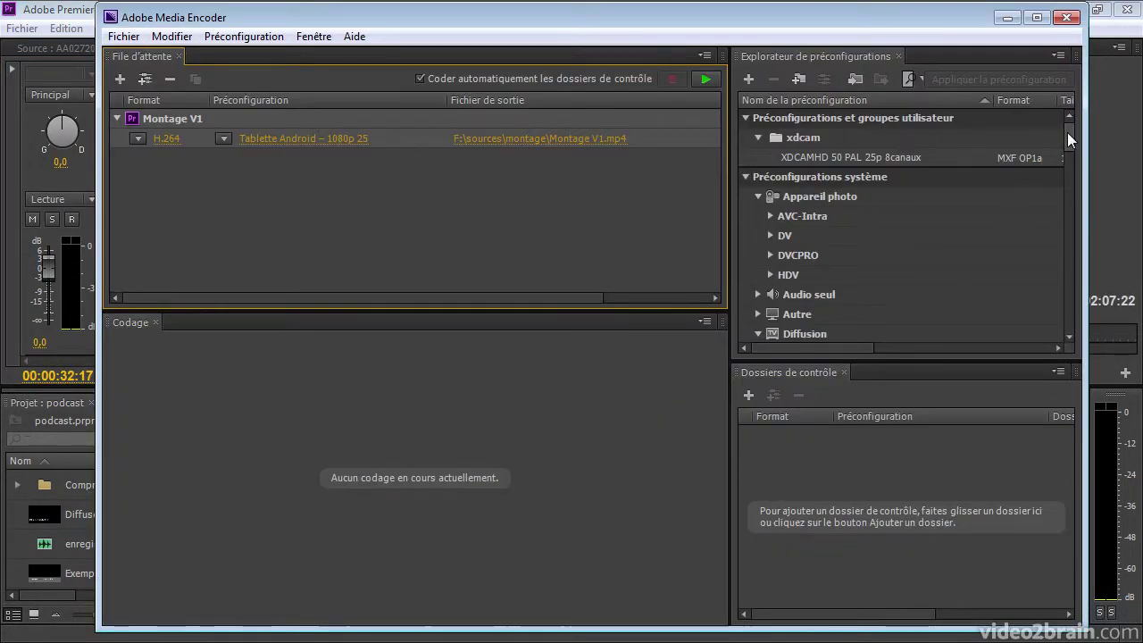
Collapse the MXF OP1a and Apple preset groups in Media Encoder's preset browser, then return to Premiere Pro.
{"action": "left_click_drag", "start_coordinate": [1068, 132], "coordinate": [1068, 141]}
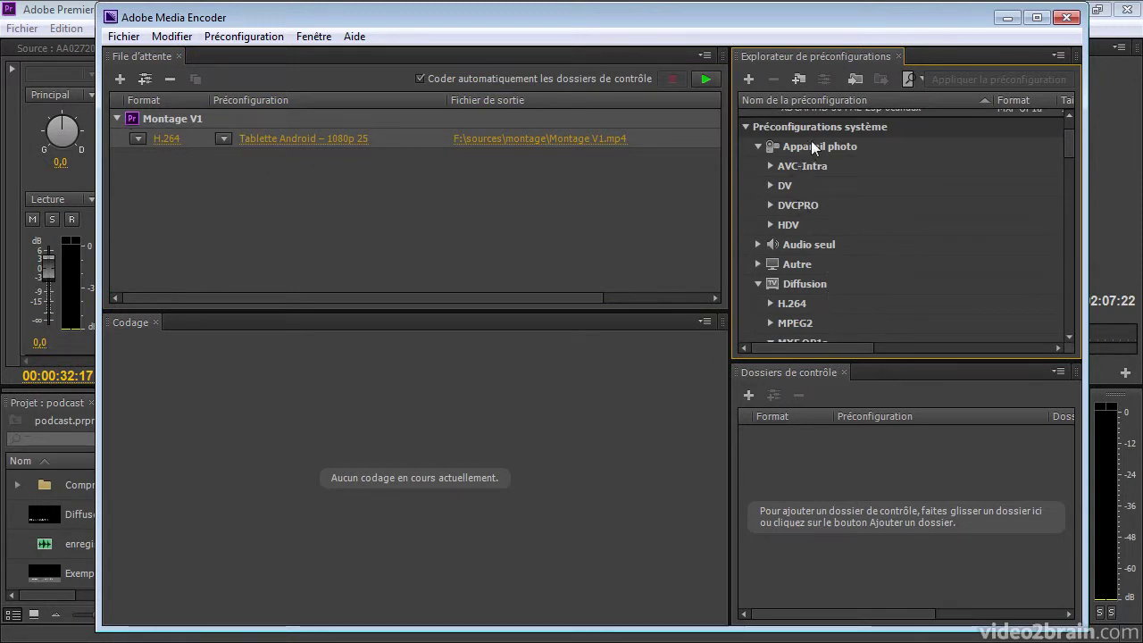
{"action": "left_click_drag", "start_coordinate": [1063, 153], "coordinate": [1067, 159]}
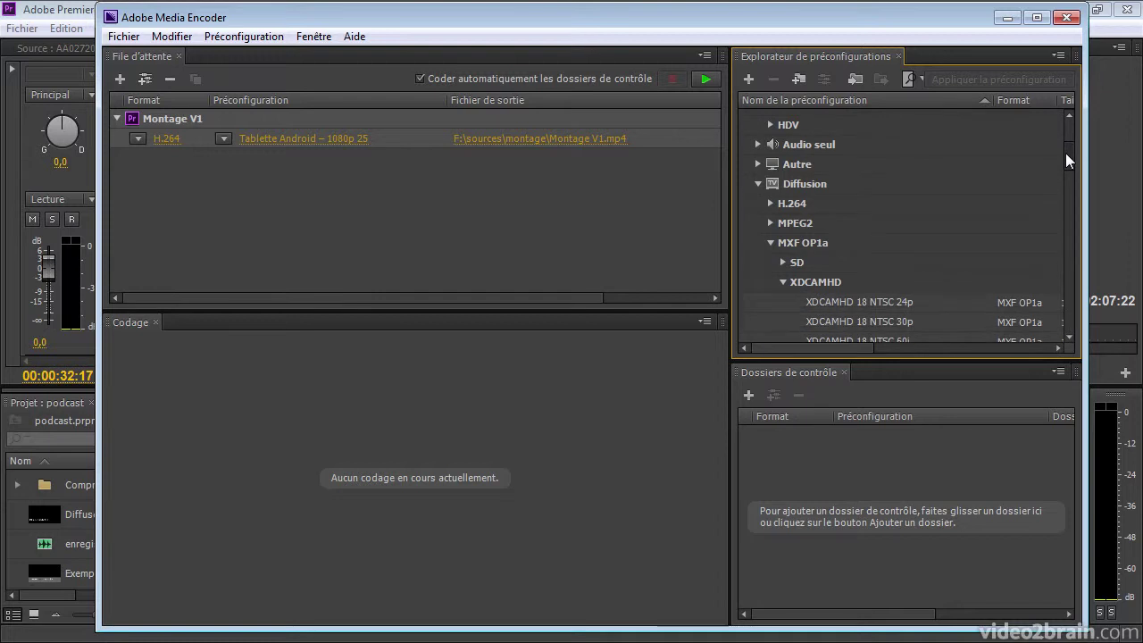
{"action": "left_click", "coordinate": [769, 242]}
{"action": "left_click_drag", "start_coordinate": [1071, 182], "coordinate": [1068, 194]}
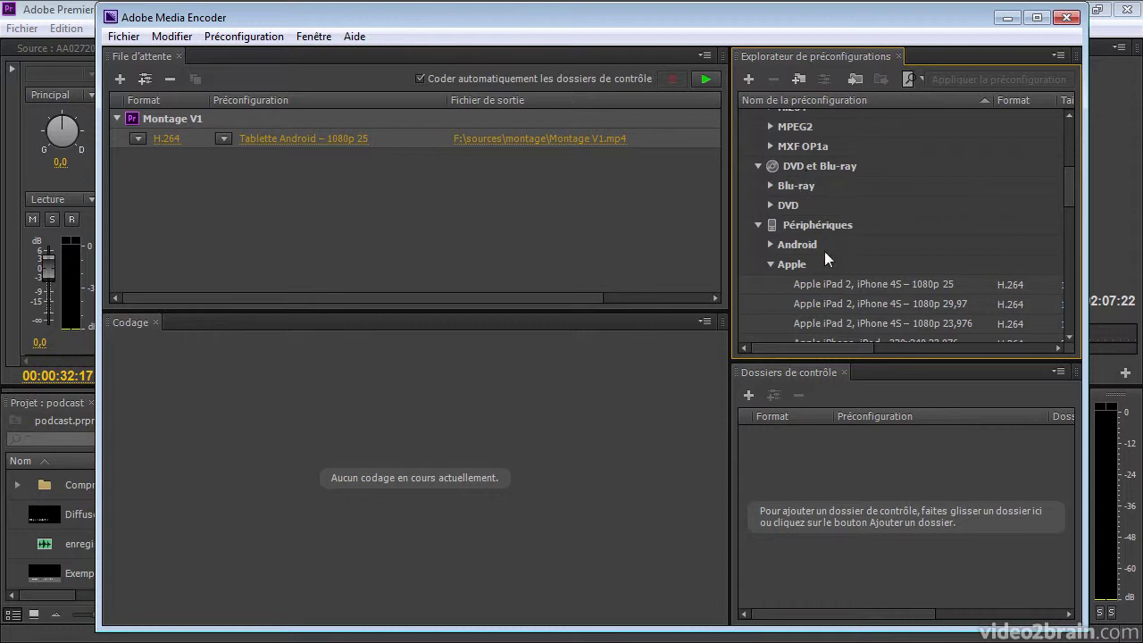
{"action": "left_click", "coordinate": [770, 264]}
{"action": "scroll", "coordinate": [1066, 232], "scroll_direction": "down", "scroll_amount": 3}
{"action": "left_click_drag", "start_coordinate": [1064, 253], "coordinate": [1063, 306]}
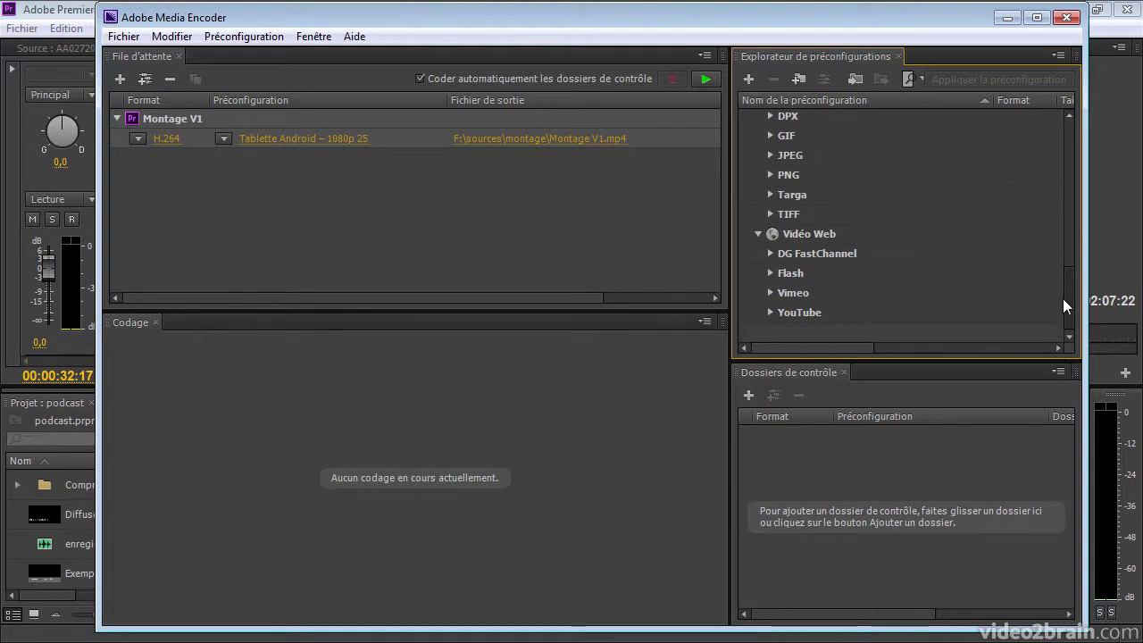
{"action": "left_click_drag", "start_coordinate": [1063, 307], "coordinate": [1058, 127]}
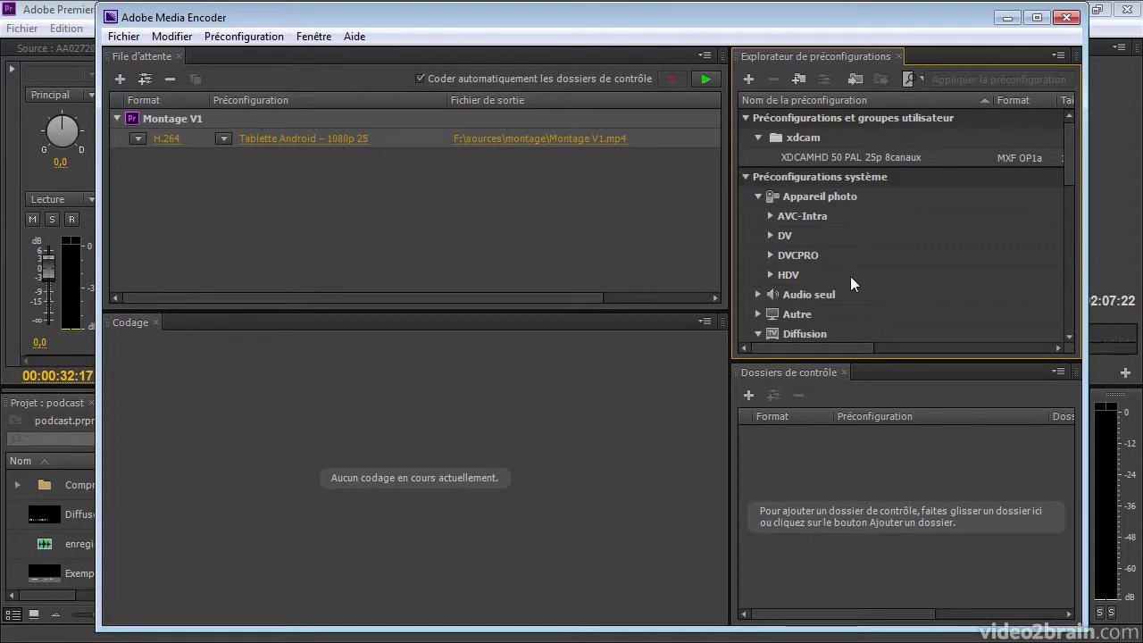
{"action": "left_click", "coordinate": [81, 13]}
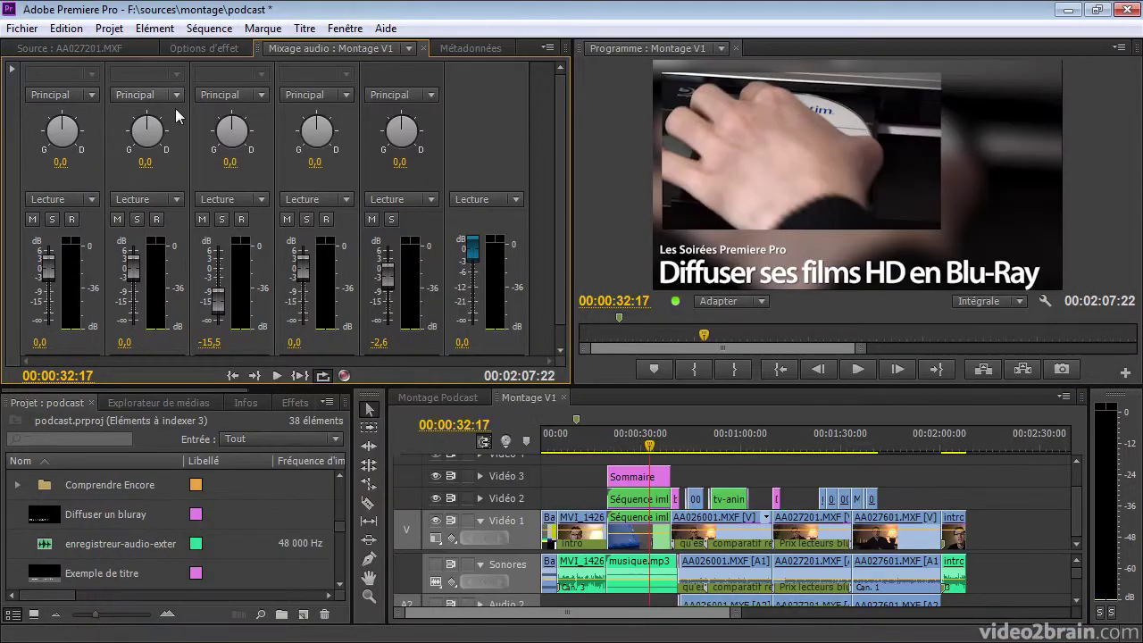
Browse the media browser, return to the project bin, and show AA027201.MXF in the source monitor.
{"action": "left_click", "coordinate": [188, 404]}
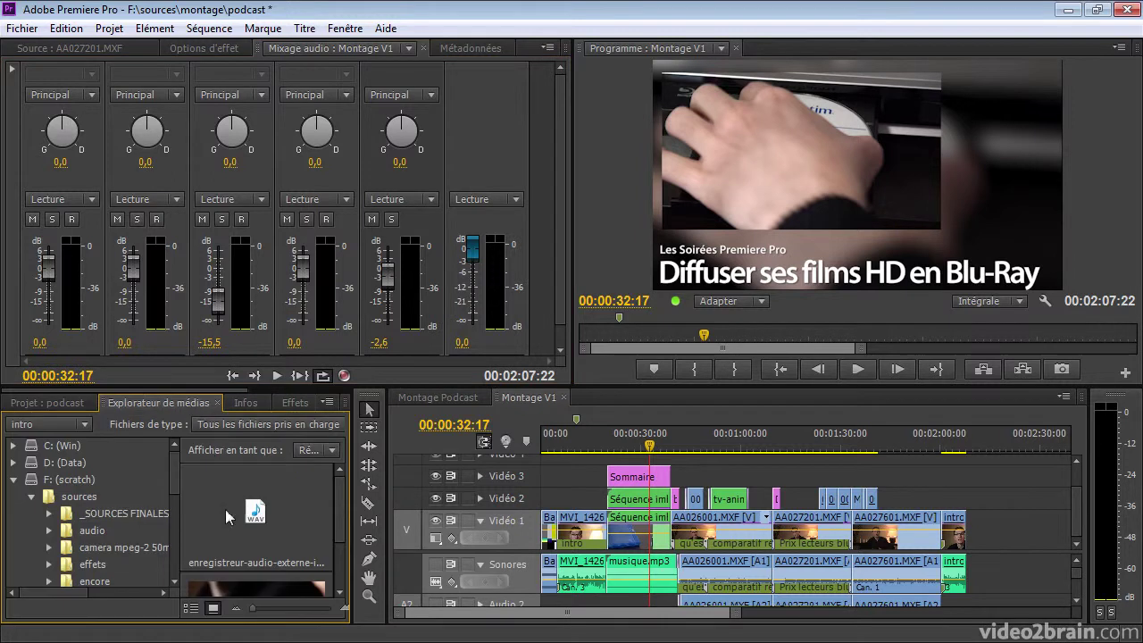
{"action": "left_click", "coordinate": [67, 403]}
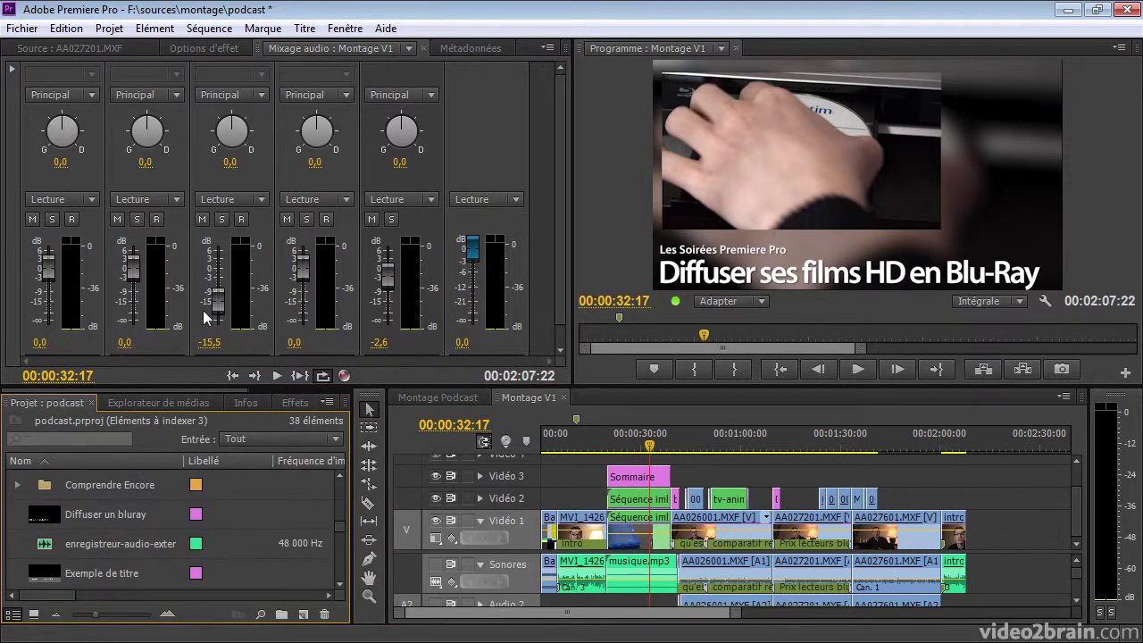
{"action": "left_click", "coordinate": [113, 48]}
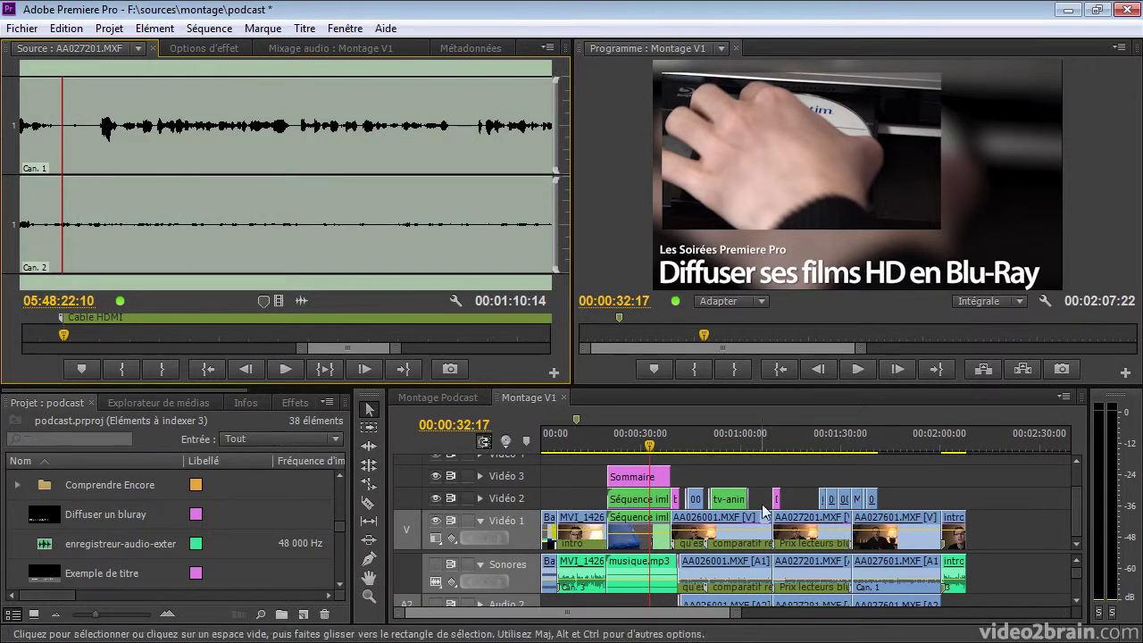
Marquee-select the later Montage V1 clips and drag them along the timeline.
{"action": "left_click_drag", "start_coordinate": [777, 474], "coordinate": [924, 536]}
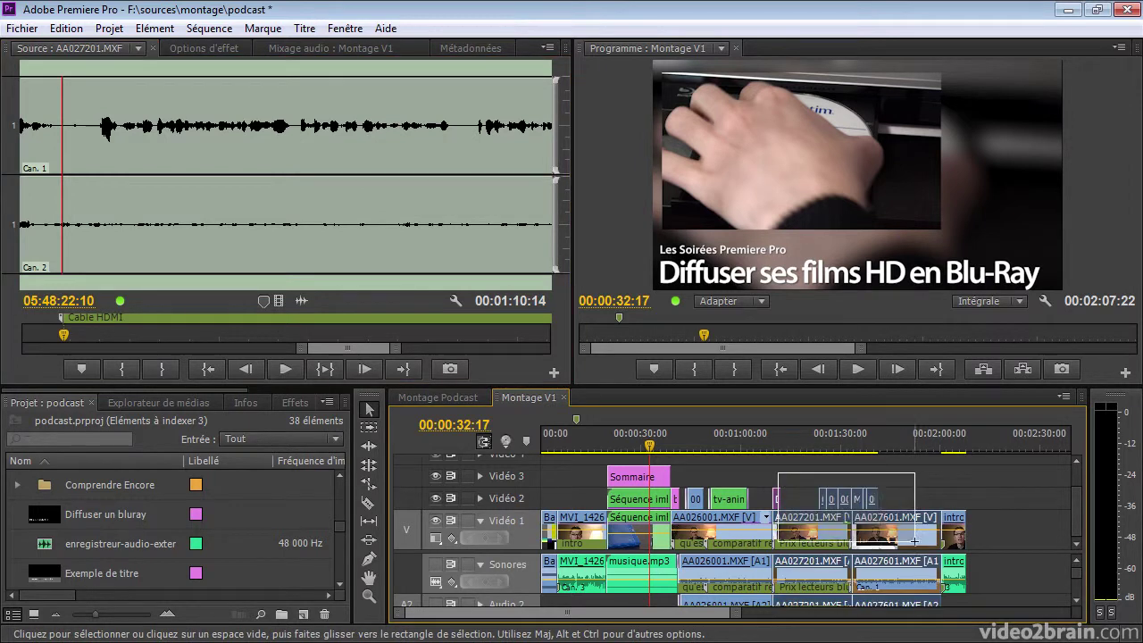
{"action": "left_click_drag", "start_coordinate": [791, 527], "coordinate": [988, 547]}
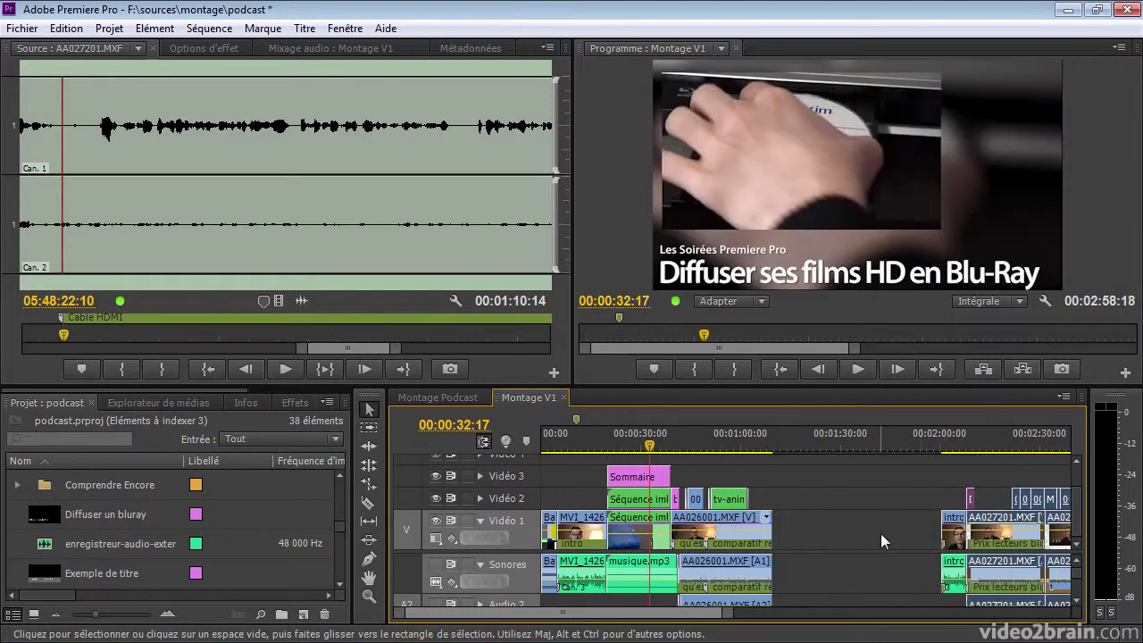
{"action": "left_click_drag", "start_coordinate": [986, 540], "coordinate": [881, 535]}
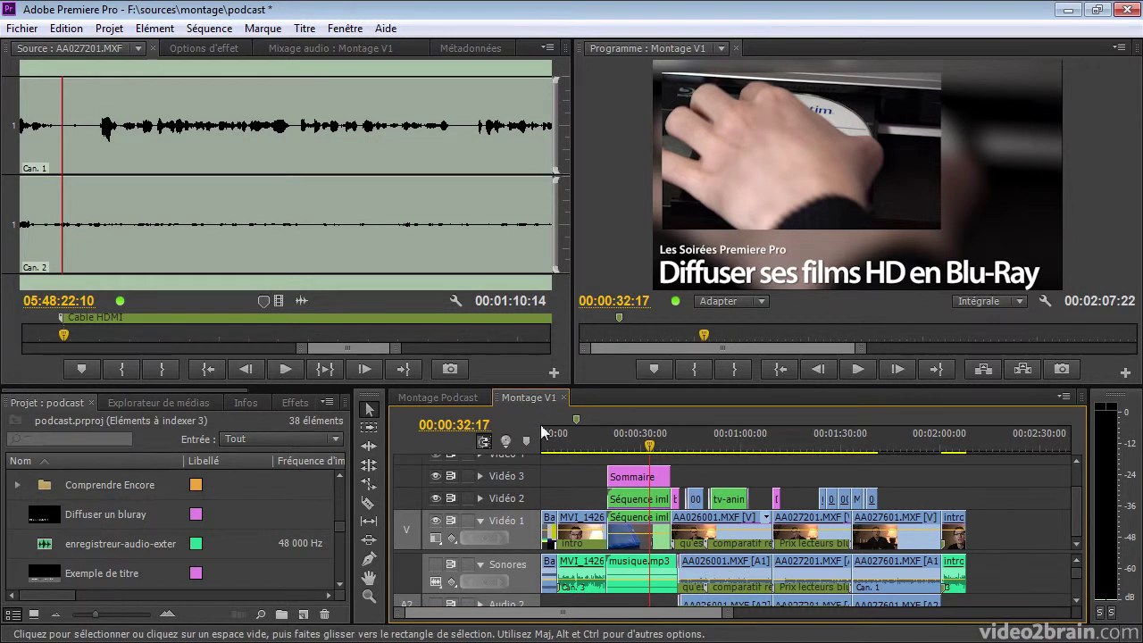
{"action": "left_click", "coordinate": [18, 29]}
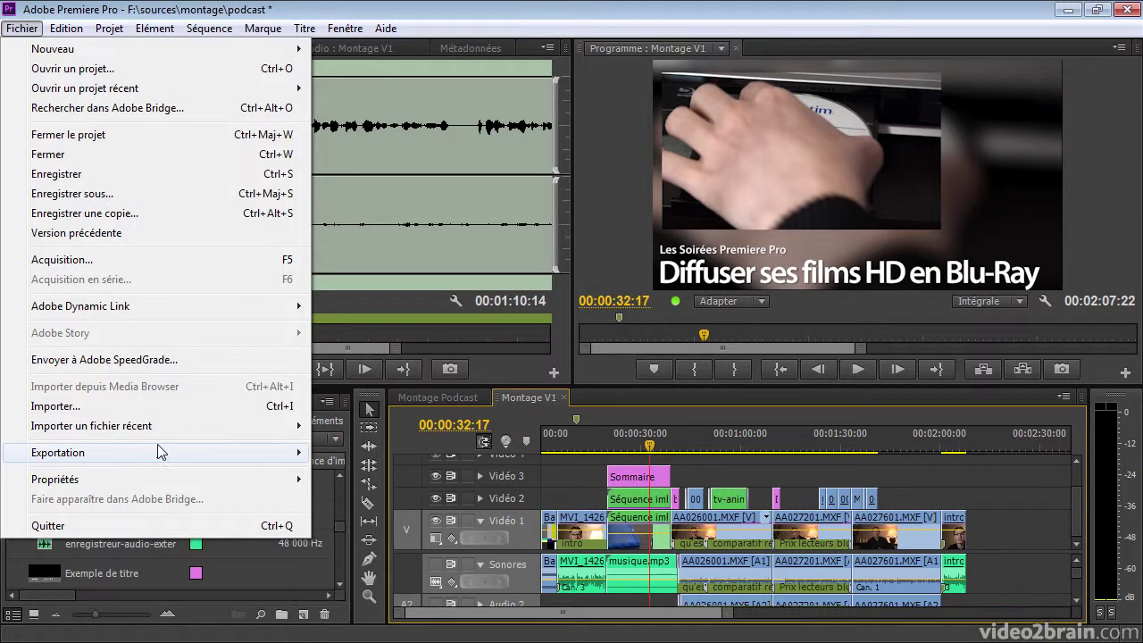
{"action": "mouse_move", "coordinate": [157, 451]}
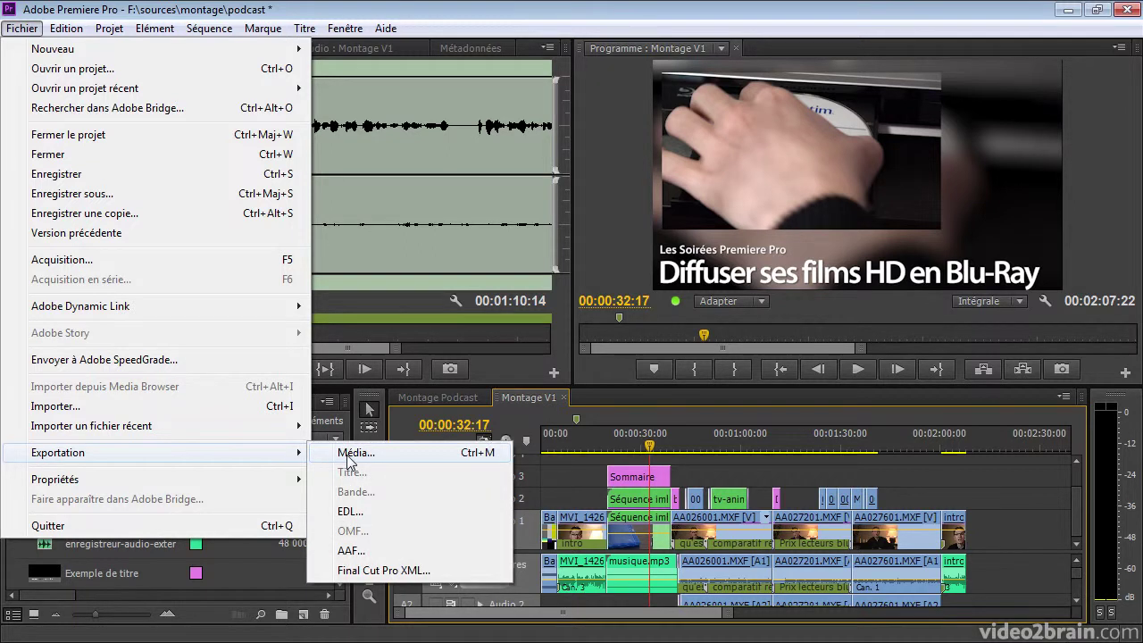